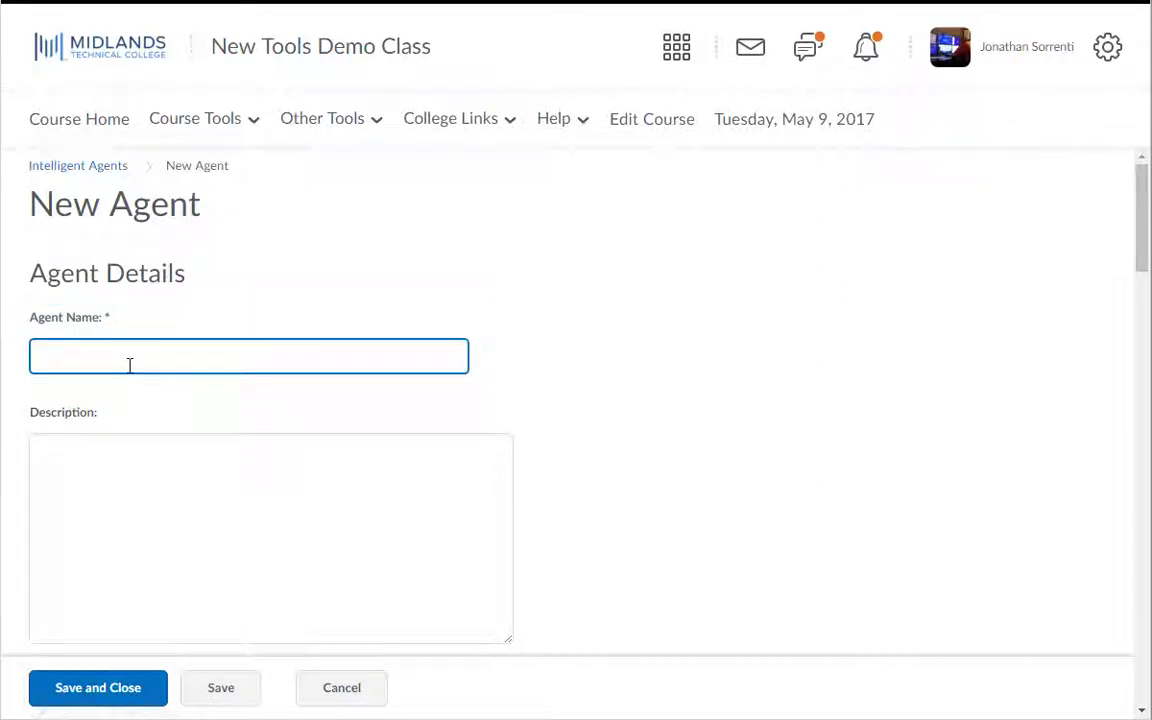
- Name the agent 'Identify Students Not Logging Into Course' and move down to Agent Criteria
{"action": "type", "text": "Identify Students Not Logging Into Course"}
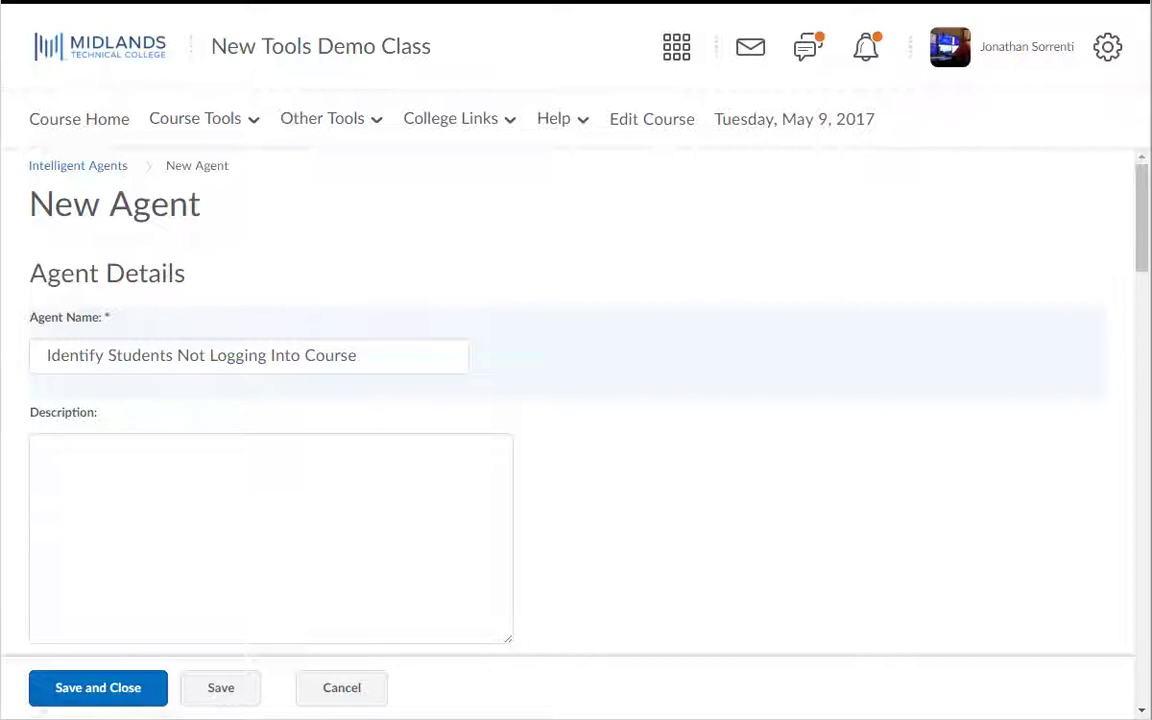
{"action": "scroll", "coordinate": [129, 373], "scroll_direction": "down", "scroll_amount": 3}
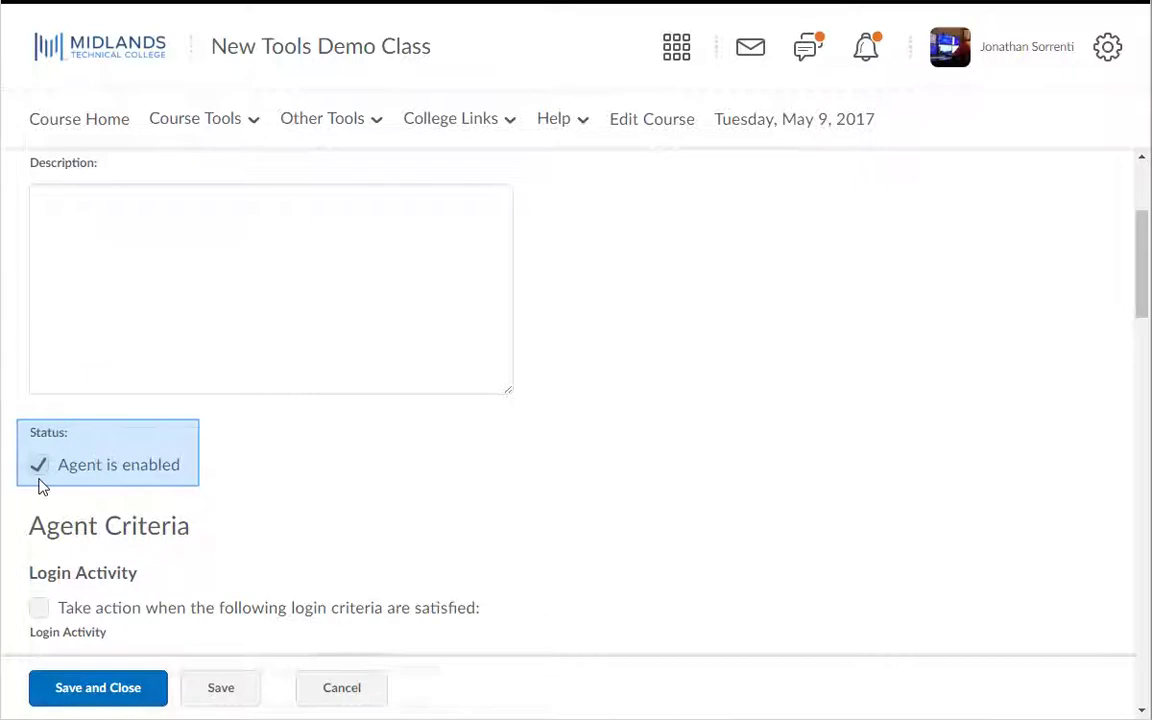
{"action": "scroll", "coordinate": [41, 486], "scroll_direction": "down", "scroll_amount": 3}
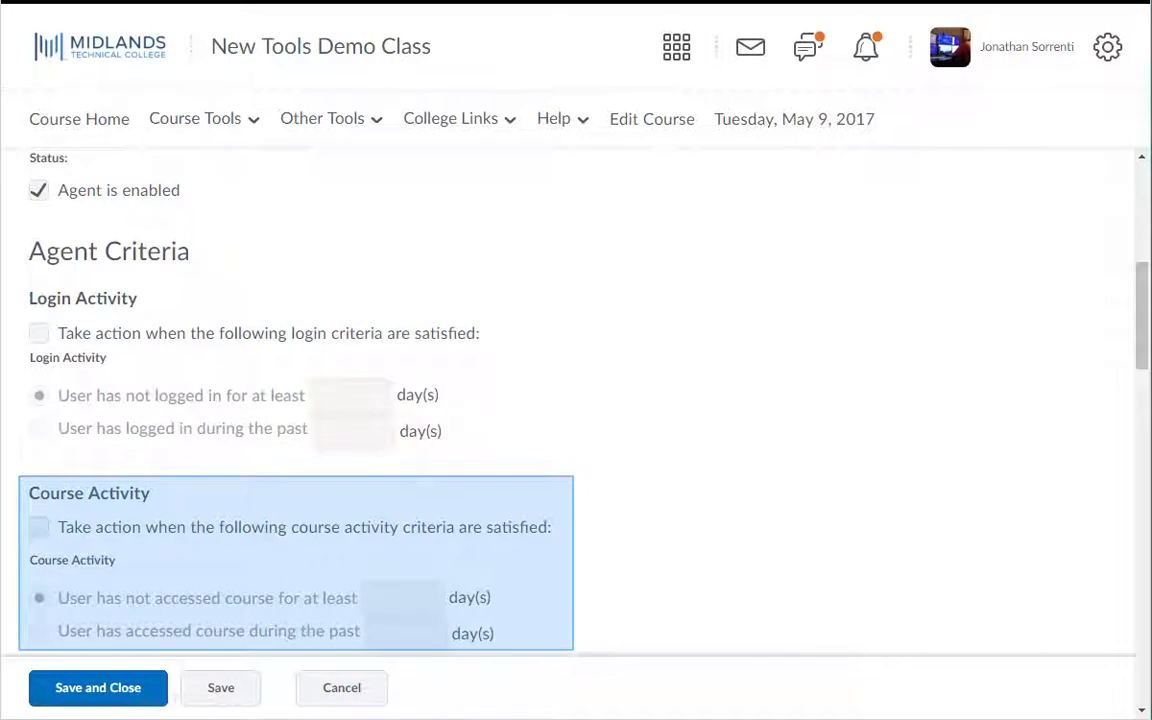
- Enable the Course Activity criterion for users who have not accessed the course for 7 days
{"action": "scroll", "coordinate": [46, 476], "scroll_direction": "down", "scroll_amount": 3}
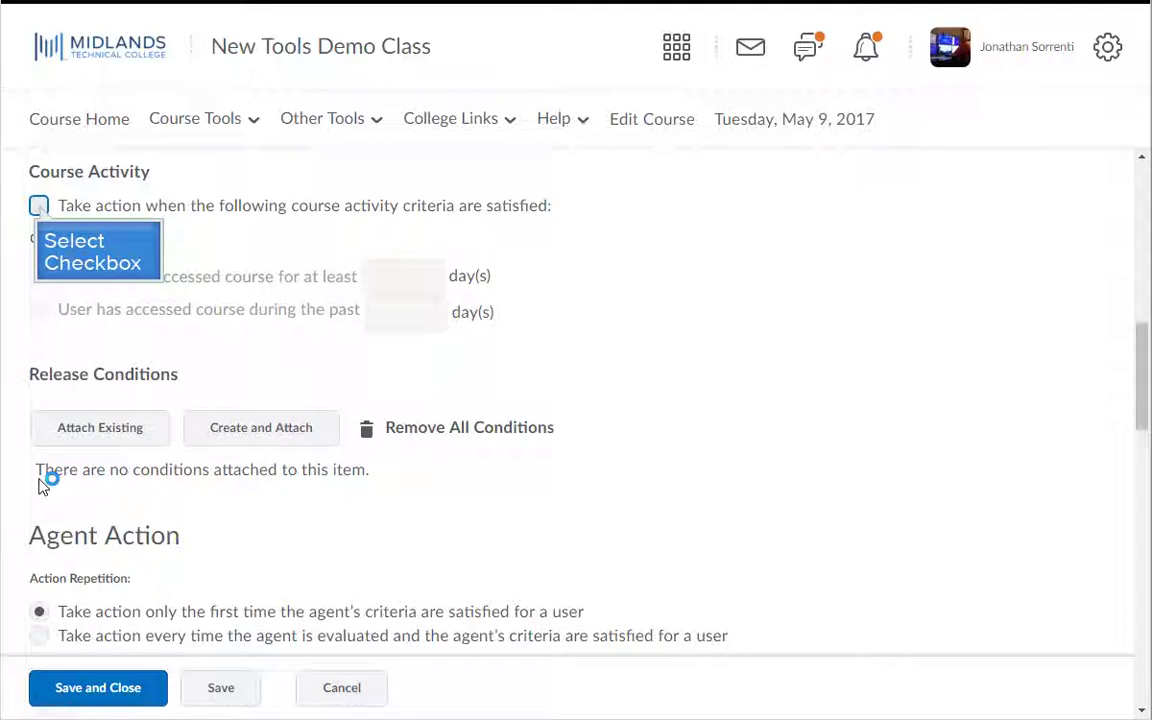
{"action": "left_click", "coordinate": [39, 206]}
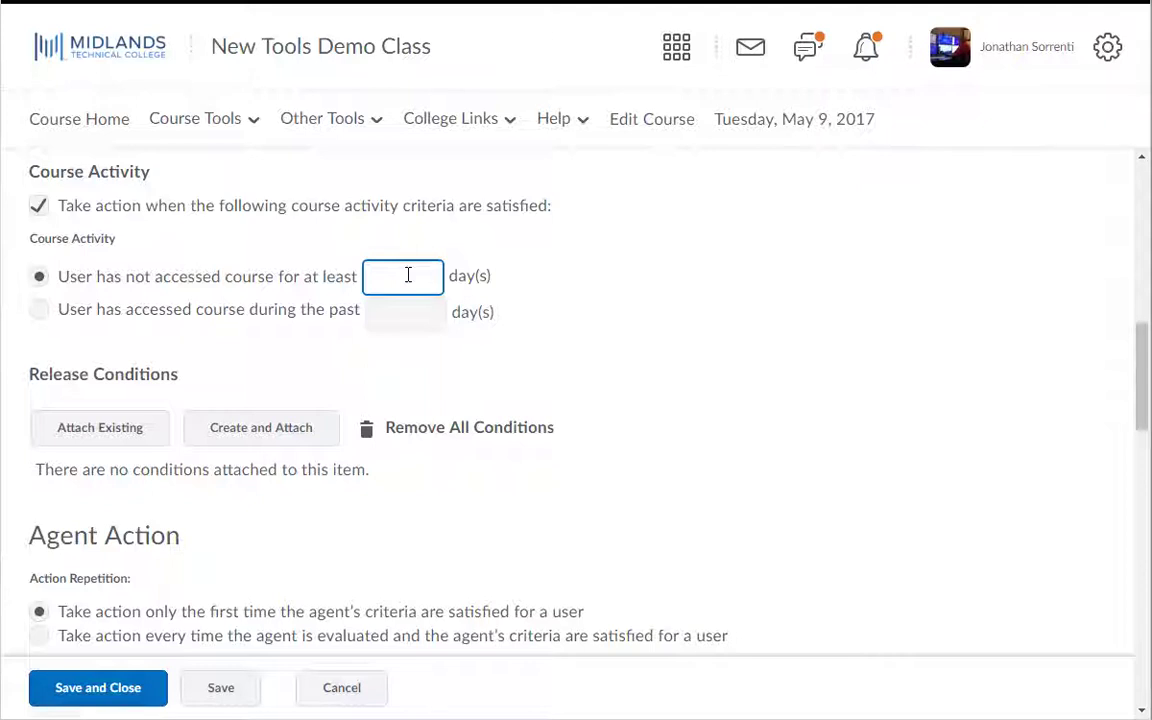
{"action": "type", "text": "7"}
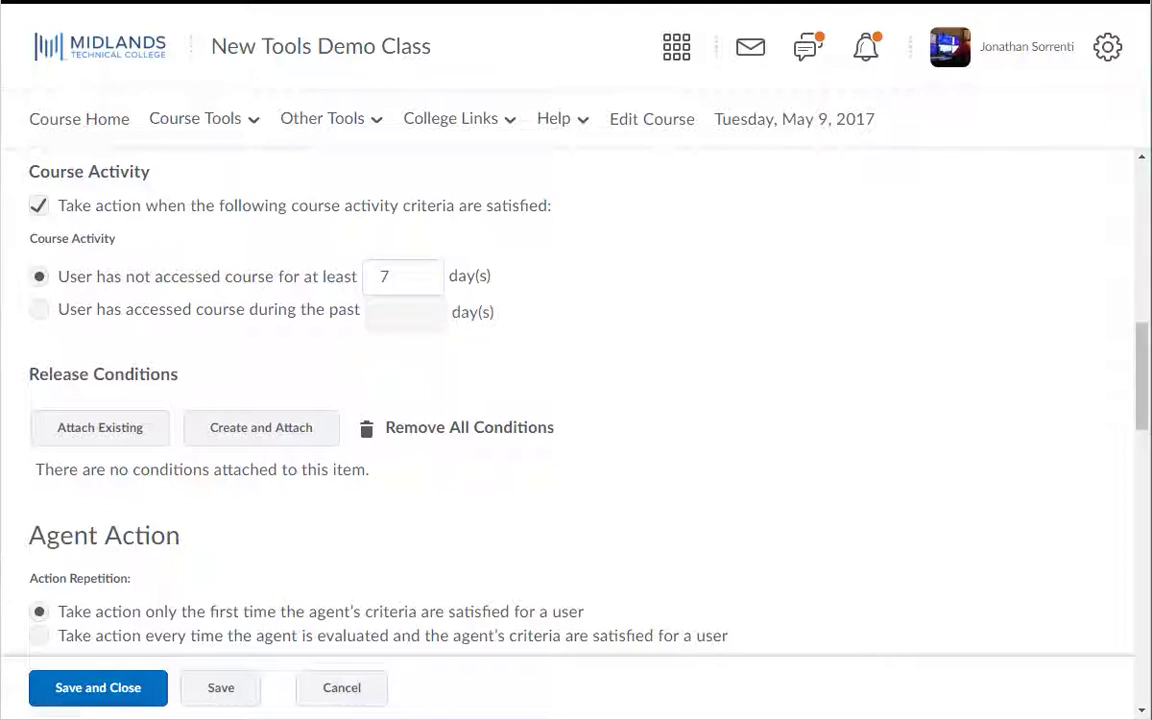
{"action": "scroll", "coordinate": [411, 285], "scroll_direction": "down", "scroll_amount": 4}
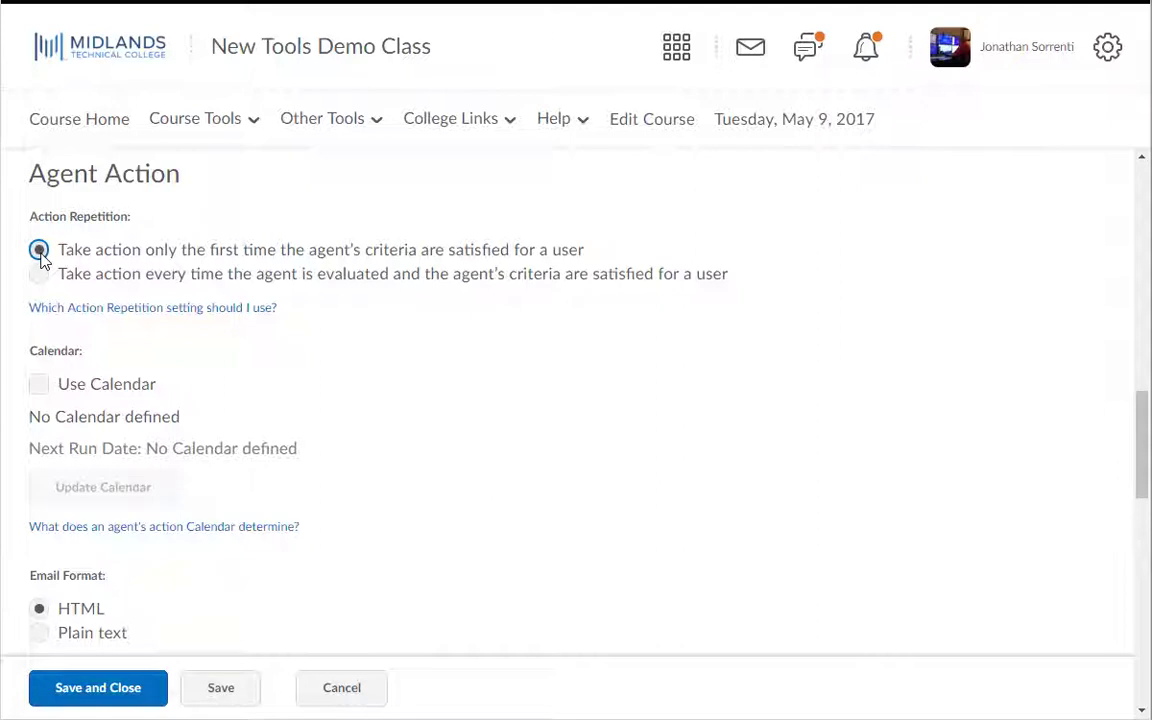
- Turn on Use Calendar and bring up the Update Agent Calendar settings
{"action": "key", "text": "Tab"}
{"action": "key", "text": "Tab"}
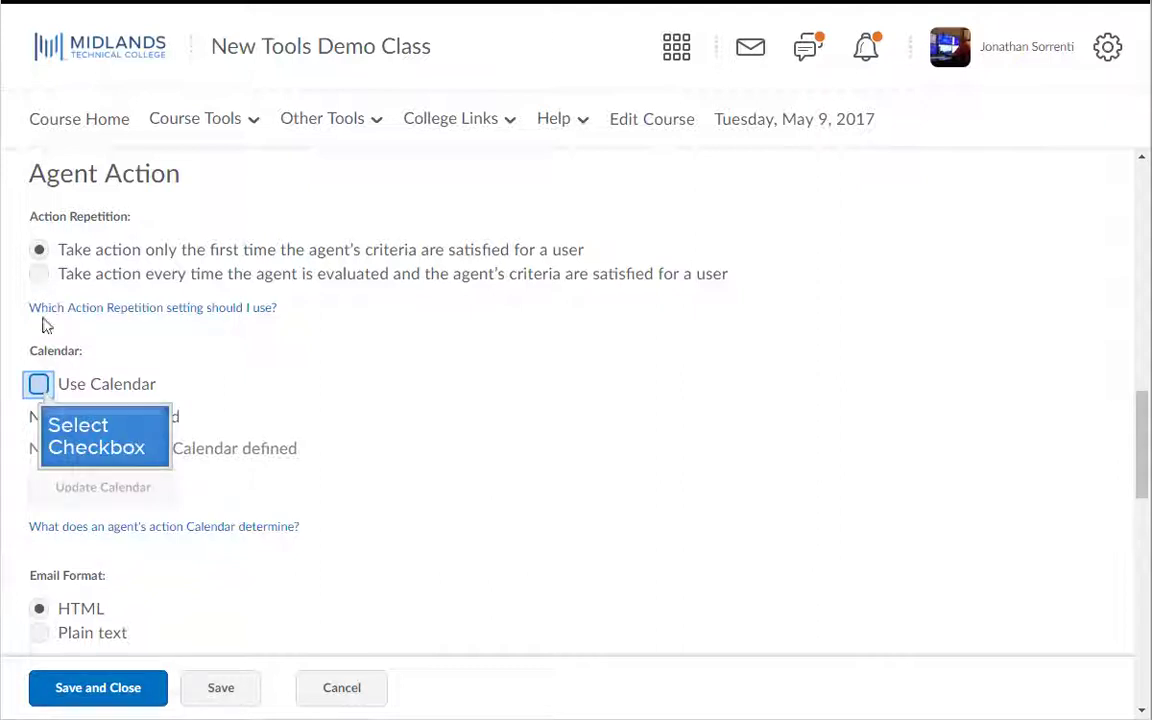
{"action": "left_click", "coordinate": [41, 389]}
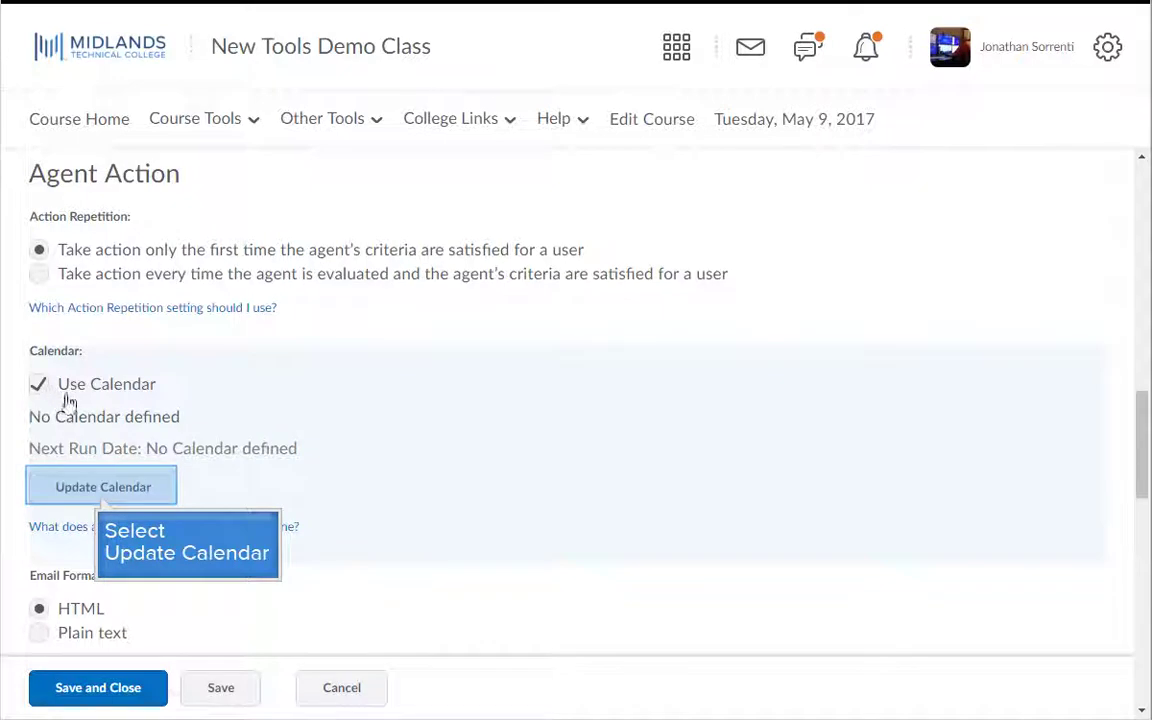
{"action": "left_click", "coordinate": [103, 487]}
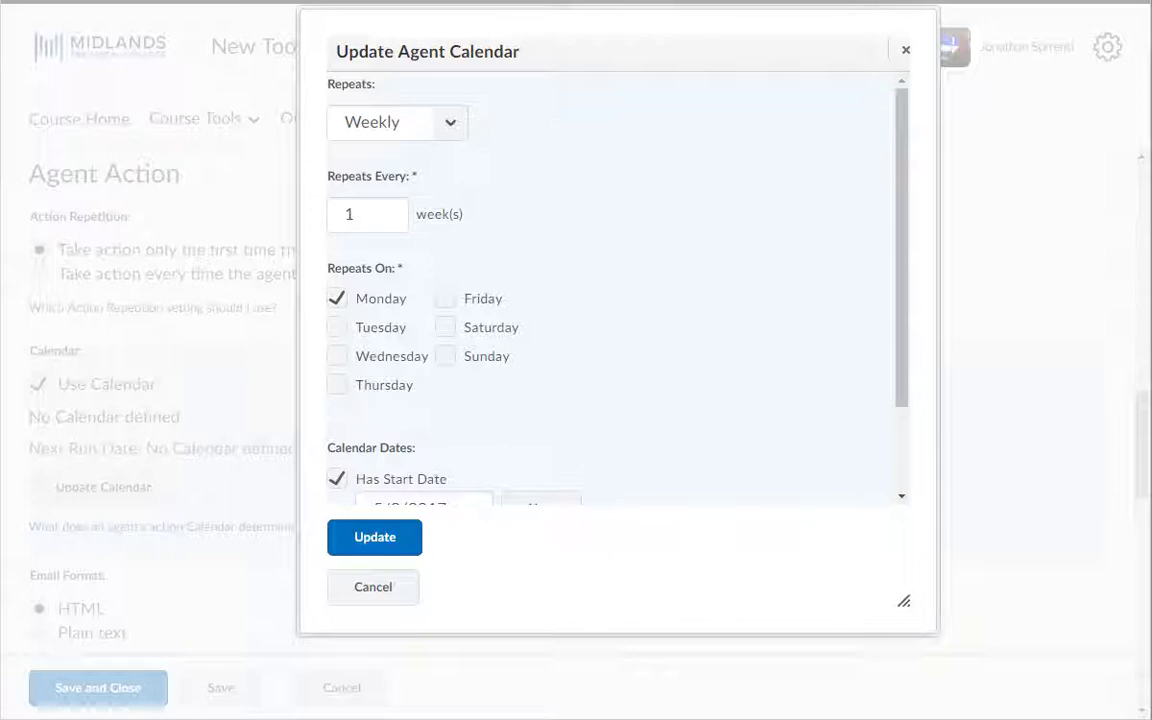
- Save the weekly Monday schedule running from 5/22/2017 to 6/5/2017
{"action": "scroll", "coordinate": [614, 290], "scroll_direction": "down", "scroll_amount": 2}
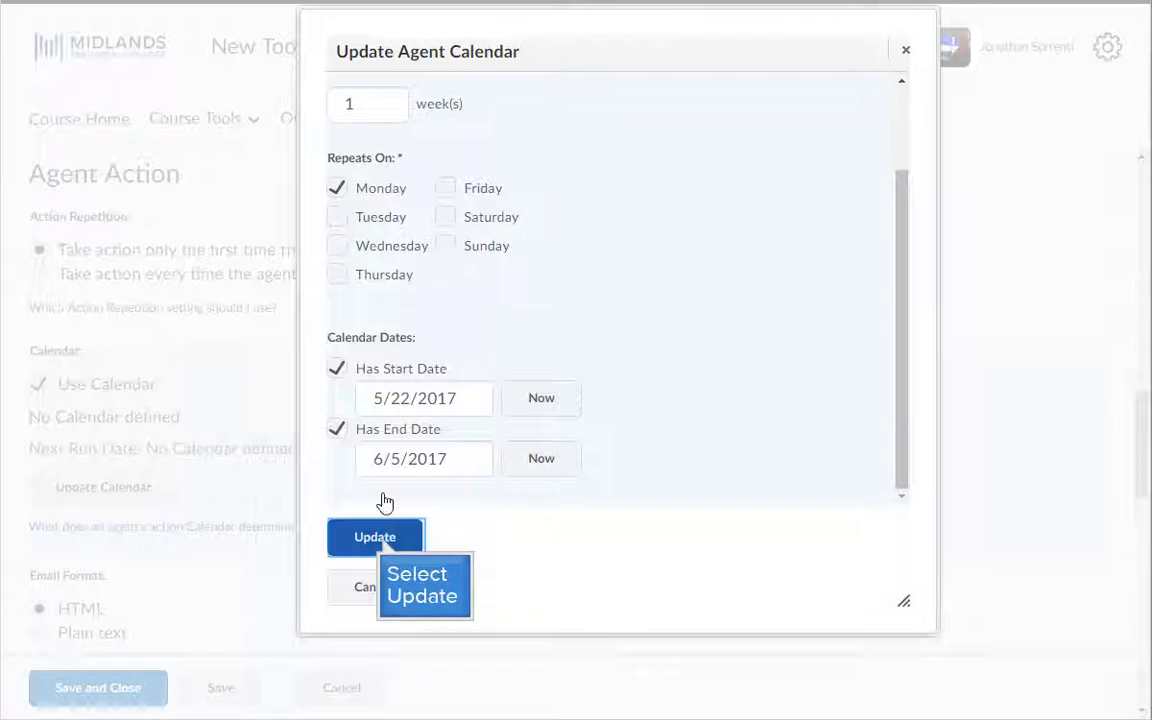
{"action": "left_click", "coordinate": [370, 537]}
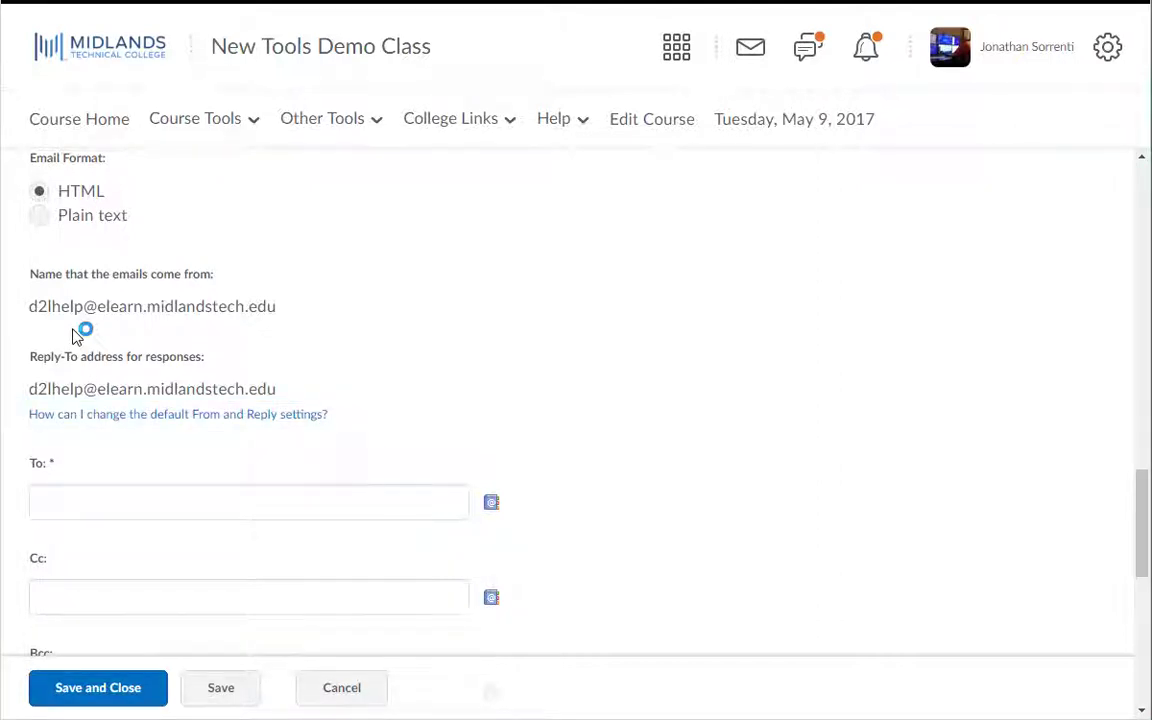
- Show the special email addresses help and select the {InitiatingUser} replace string
{"action": "key", "text": "Tab"}
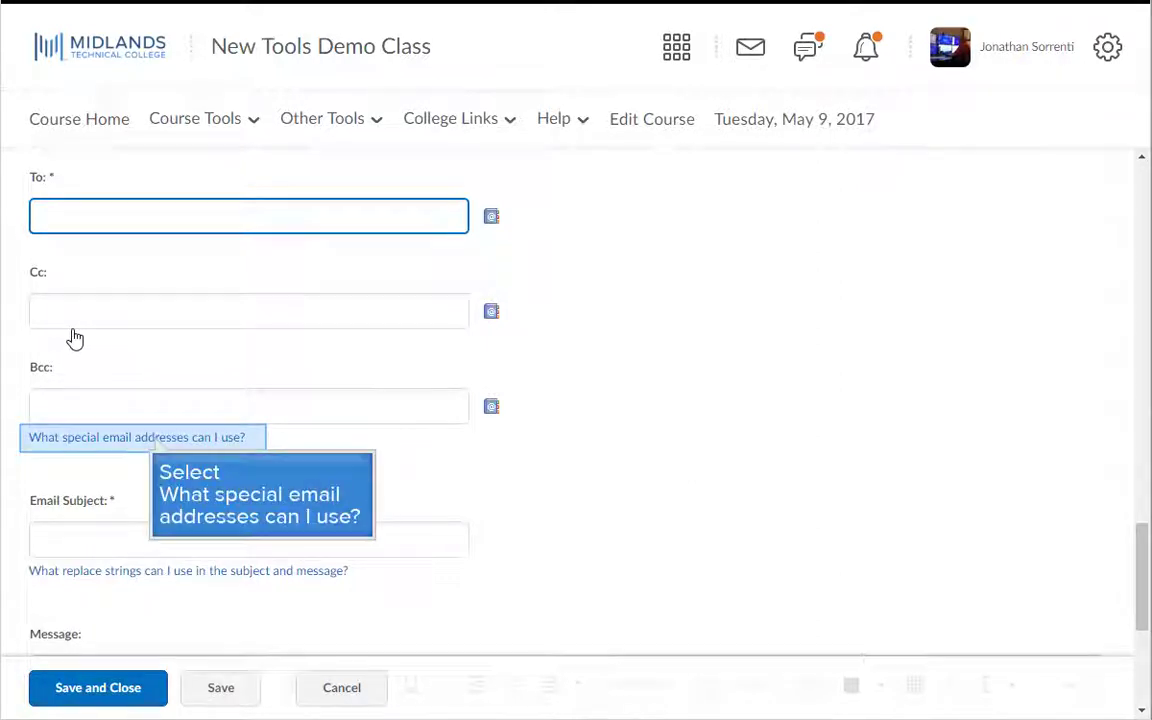
{"action": "left_click", "coordinate": [154, 439]}
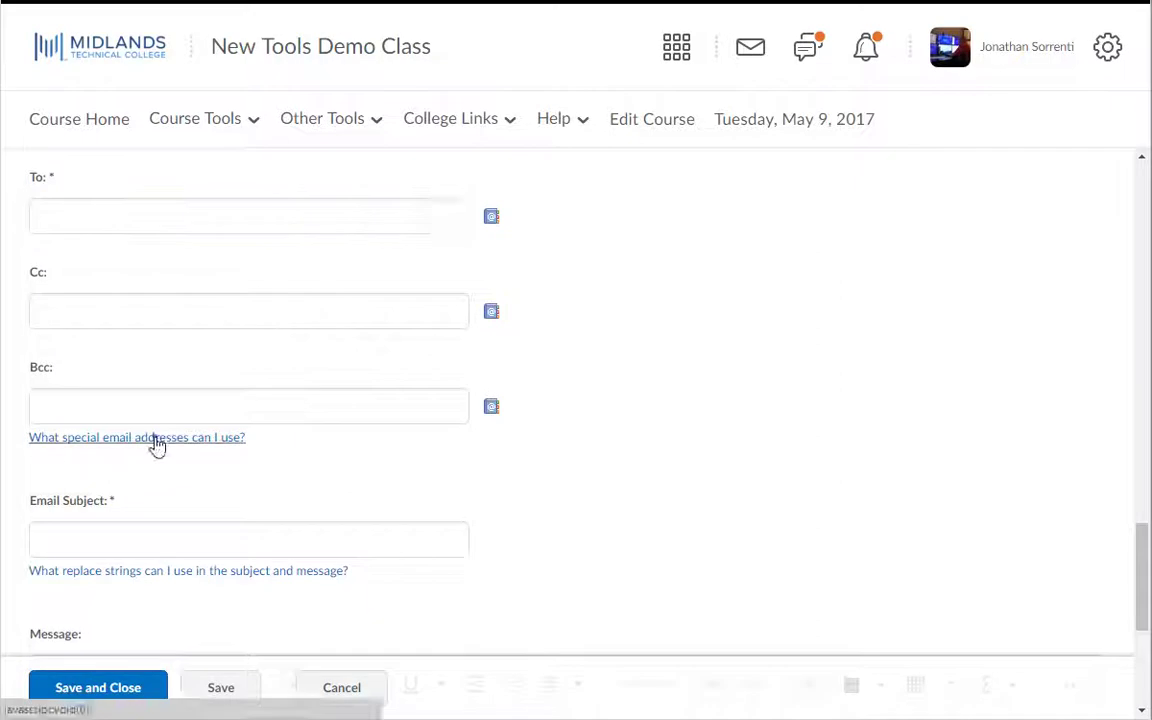
{"action": "left_click_drag", "start_coordinate": [304, 335], "coordinate": [388, 336]}
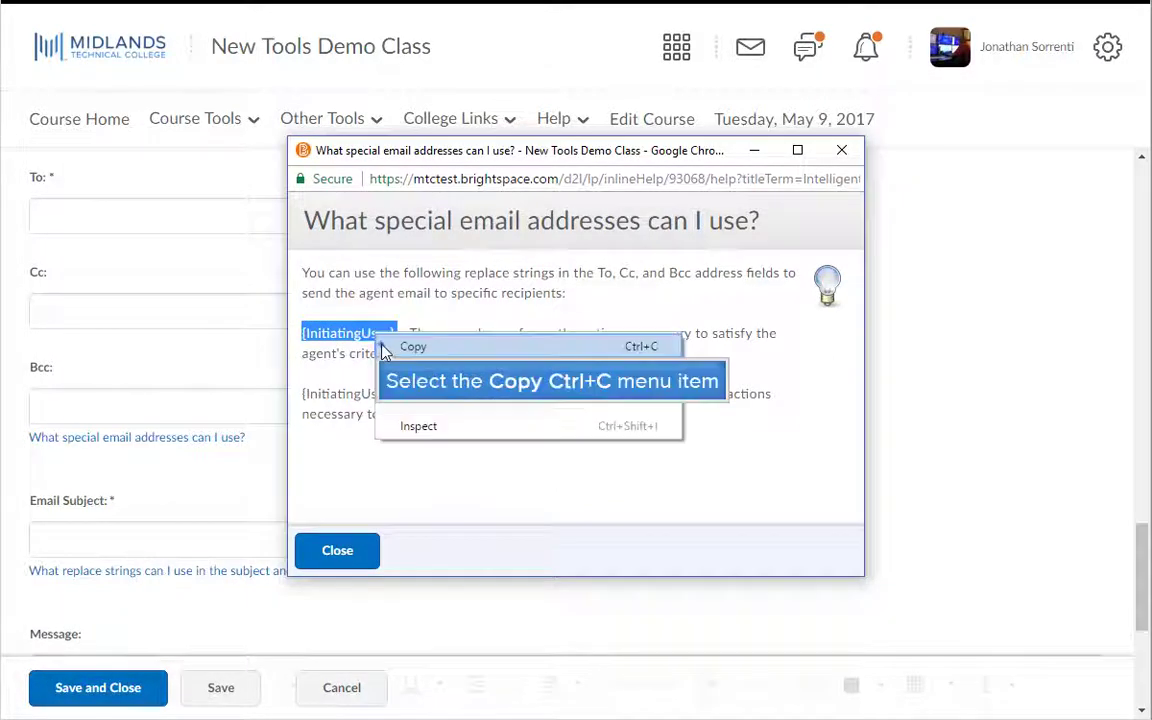
- Copy {InitiatingUser} and paste it into the email's To field
{"action": "left_click", "coordinate": [384, 347]}
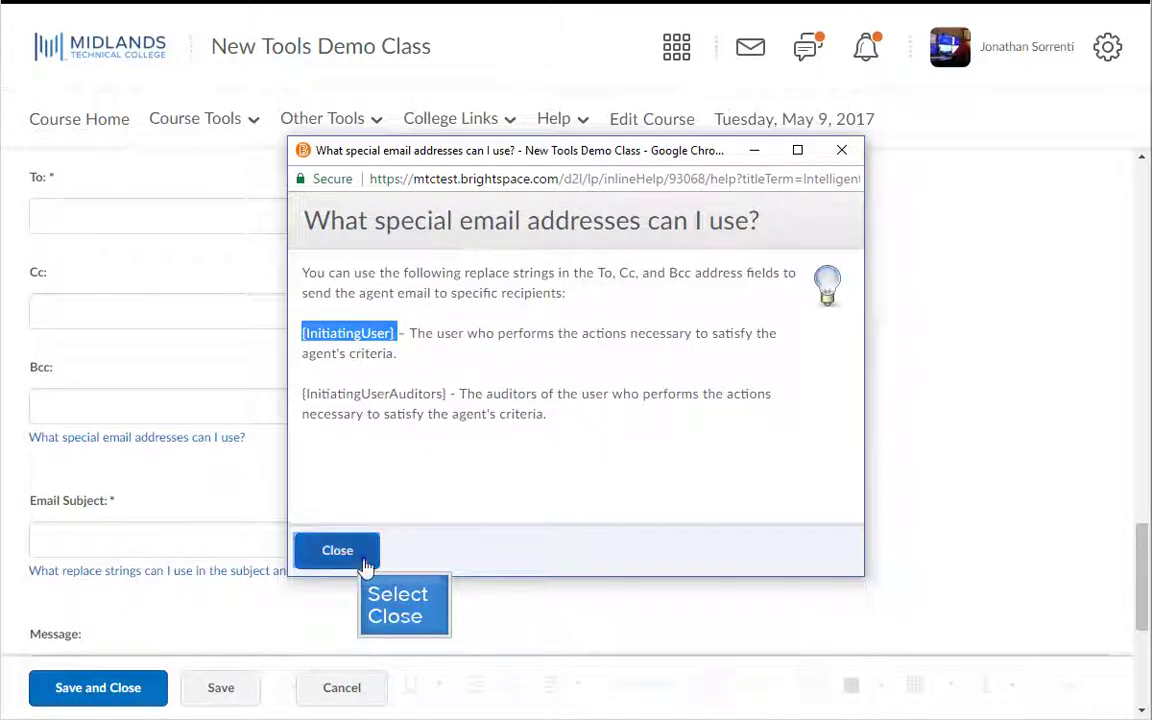
{"action": "left_click", "coordinate": [337, 550]}
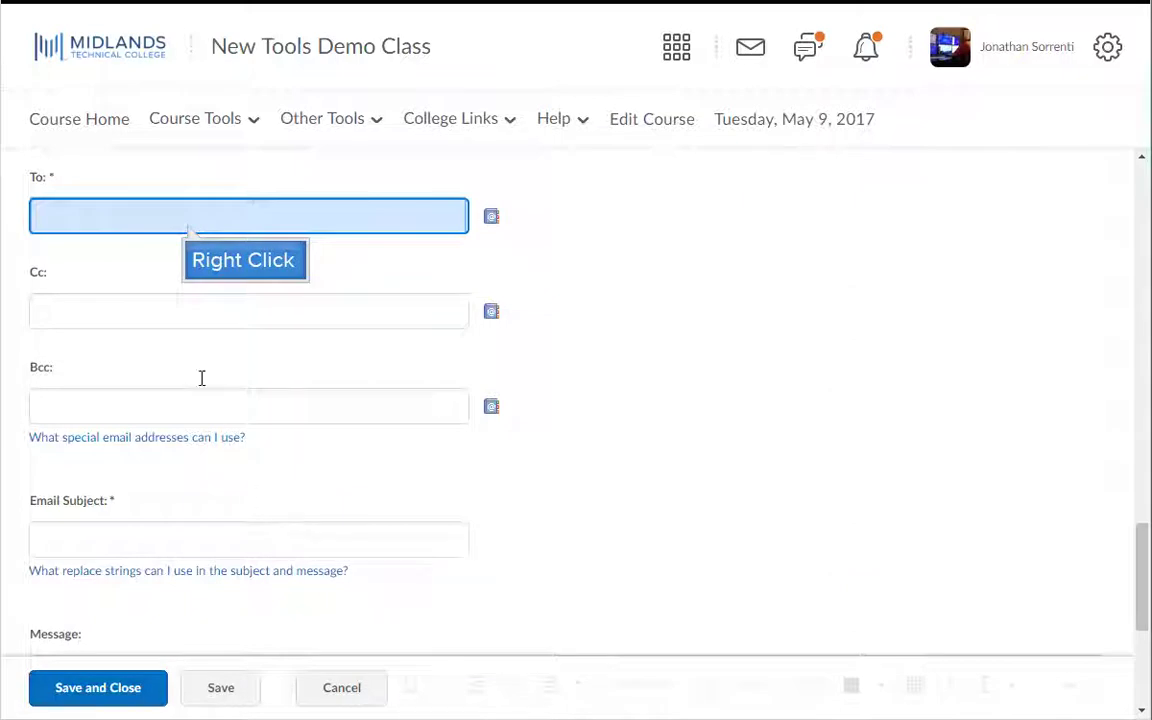
{"action": "right_click", "coordinate": [188, 226]}
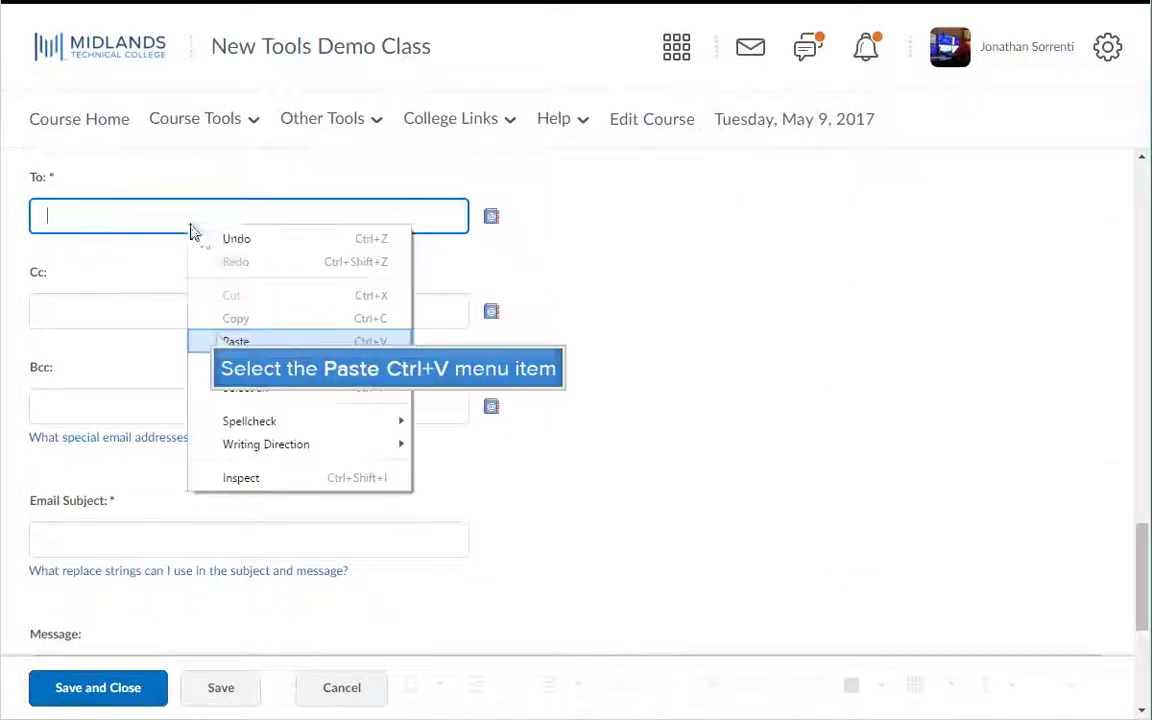
{"action": "left_click", "coordinate": [218, 341]}
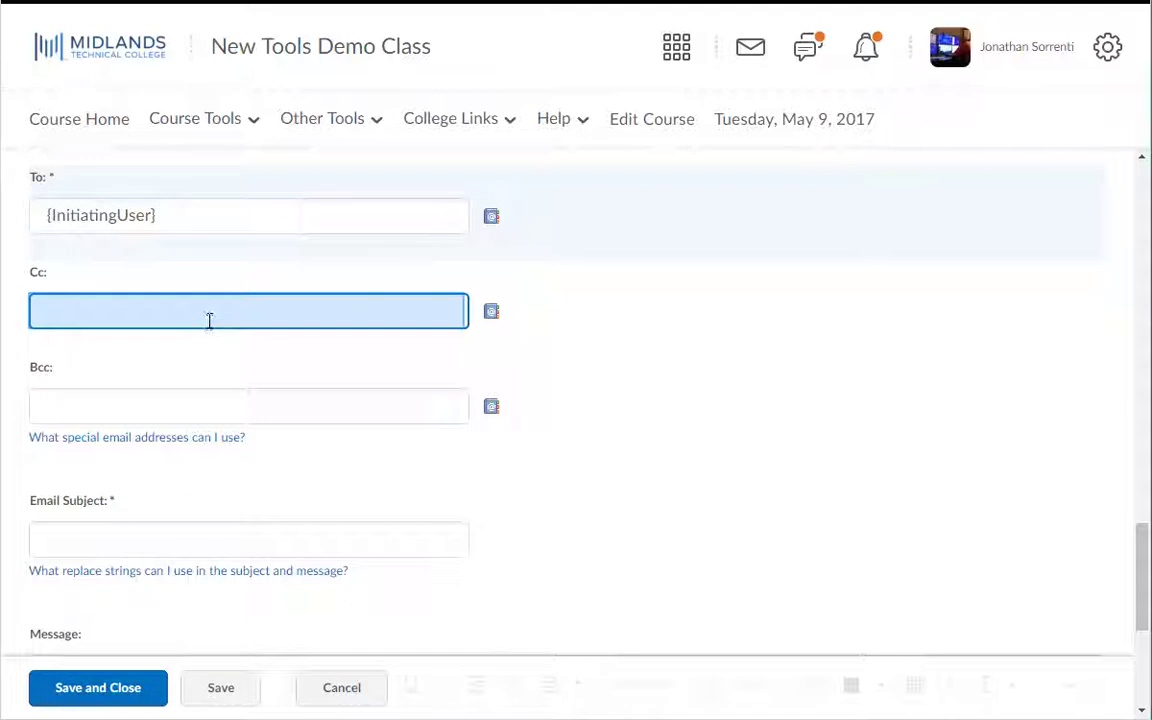
{"action": "left_click", "coordinate": [209, 316]}
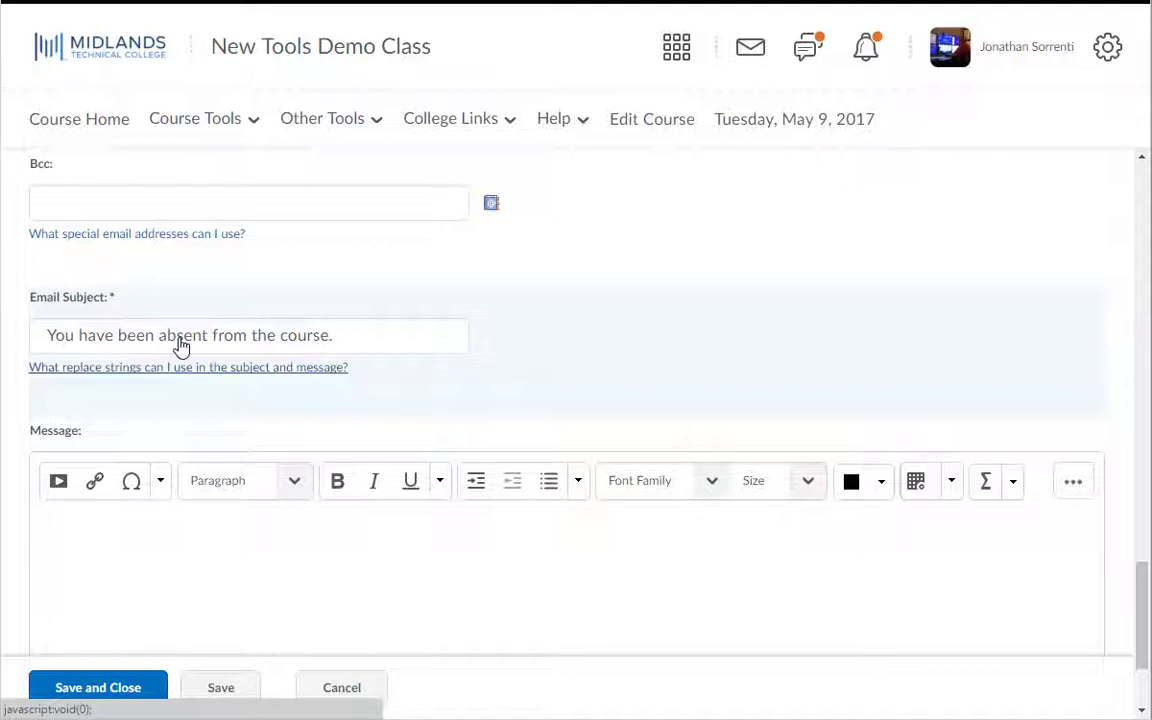
- Replace 'the course' in the email subject with the {OrgUnitName} replace string
{"action": "key", "text": "Tab"}
{"action": "left_click", "coordinate": [133, 369]}
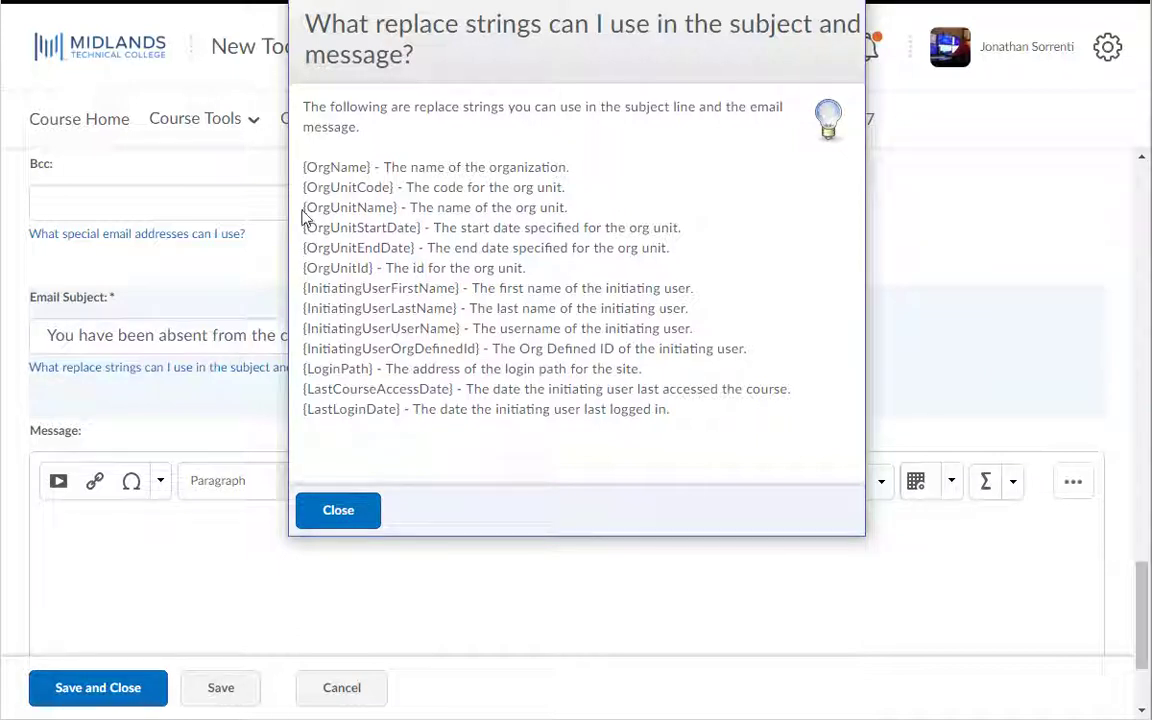
{"action": "left_click_drag", "start_coordinate": [303, 207], "coordinate": [397, 207]}
{"action": "right_click", "coordinate": [379, 210]}
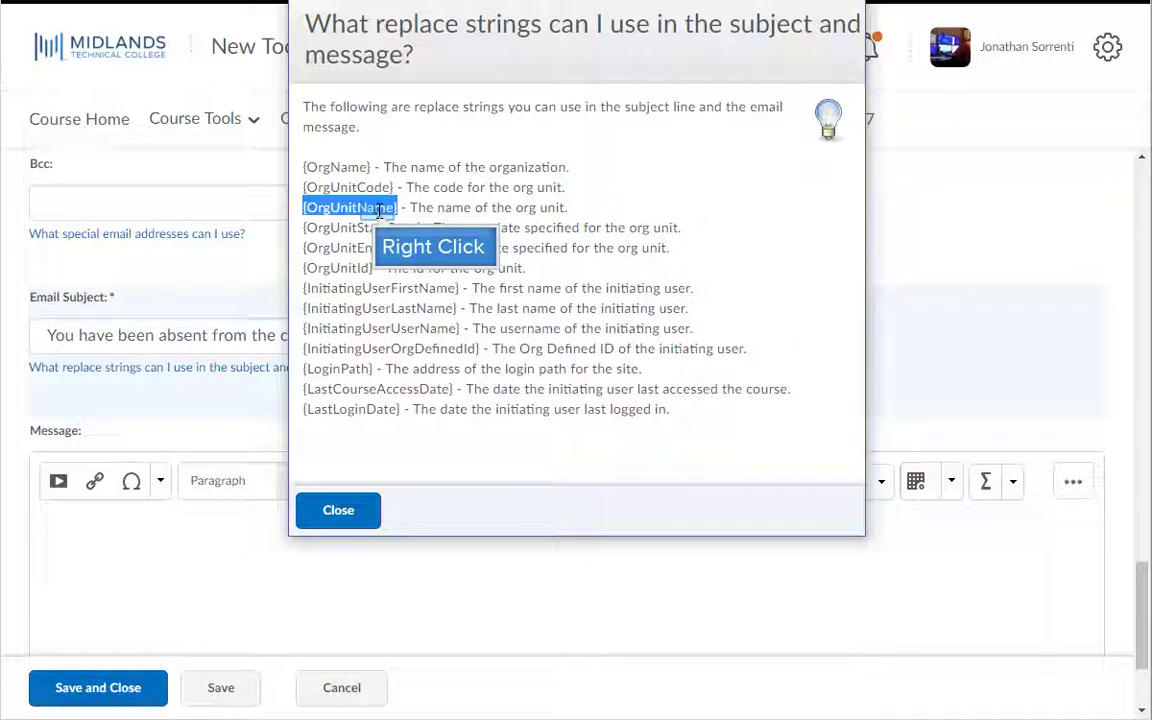
{"action": "left_click", "coordinate": [400, 228]}
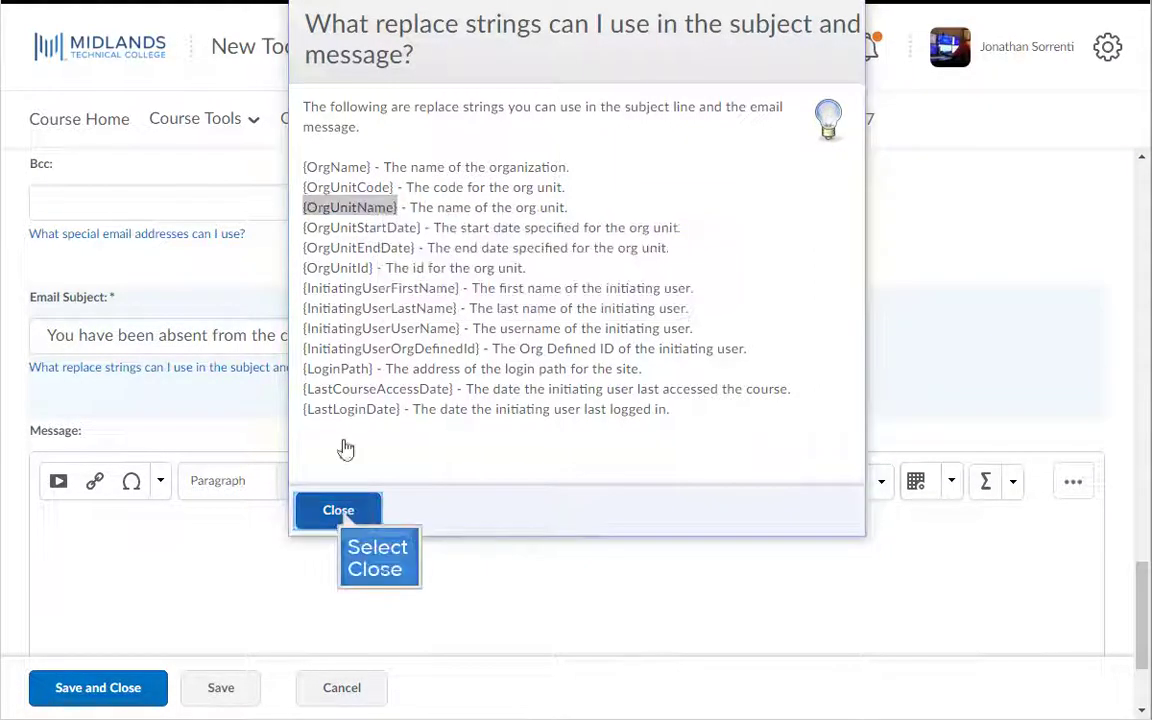
{"action": "left_click", "coordinate": [340, 511]}
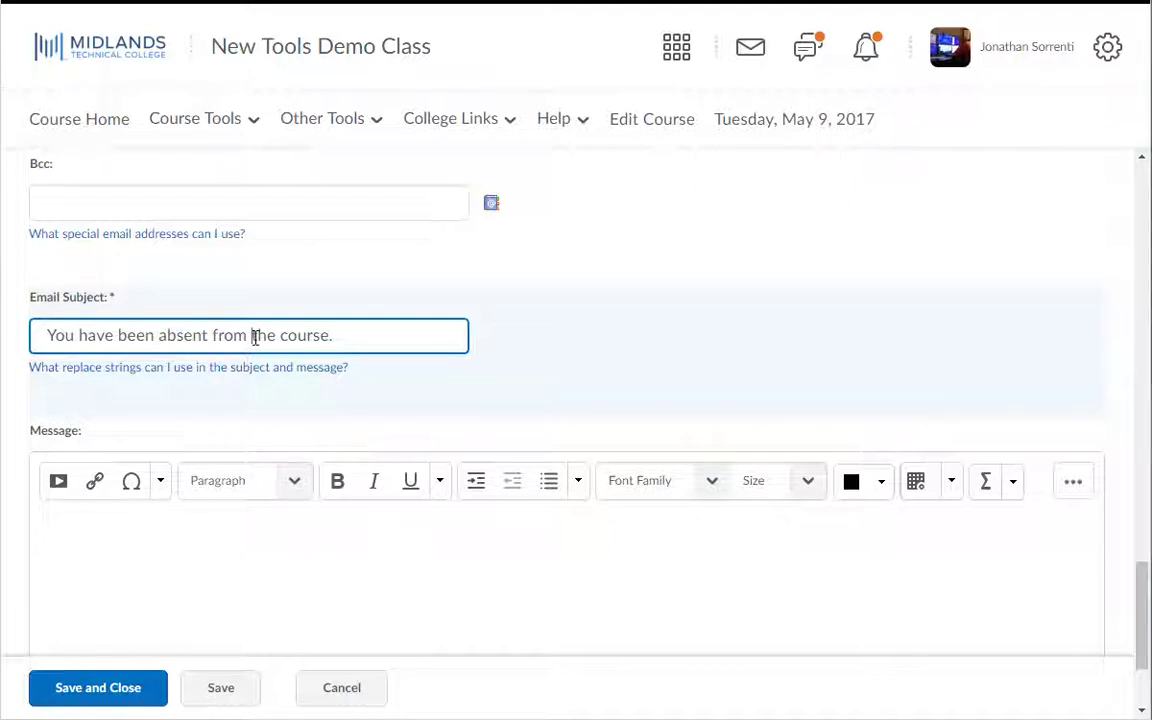
{"action": "left_click_drag", "start_coordinate": [251, 338], "coordinate": [330, 336]}
{"action": "right_click", "coordinate": [322, 337]}
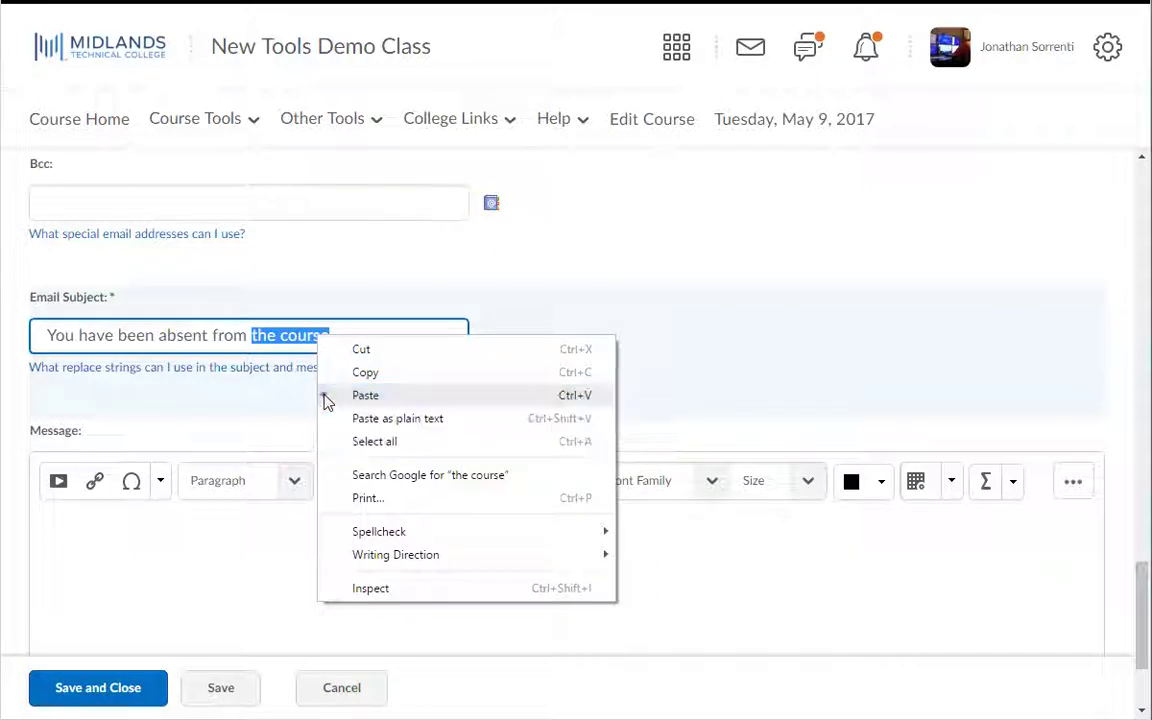
{"action": "left_click", "coordinate": [327, 397]}
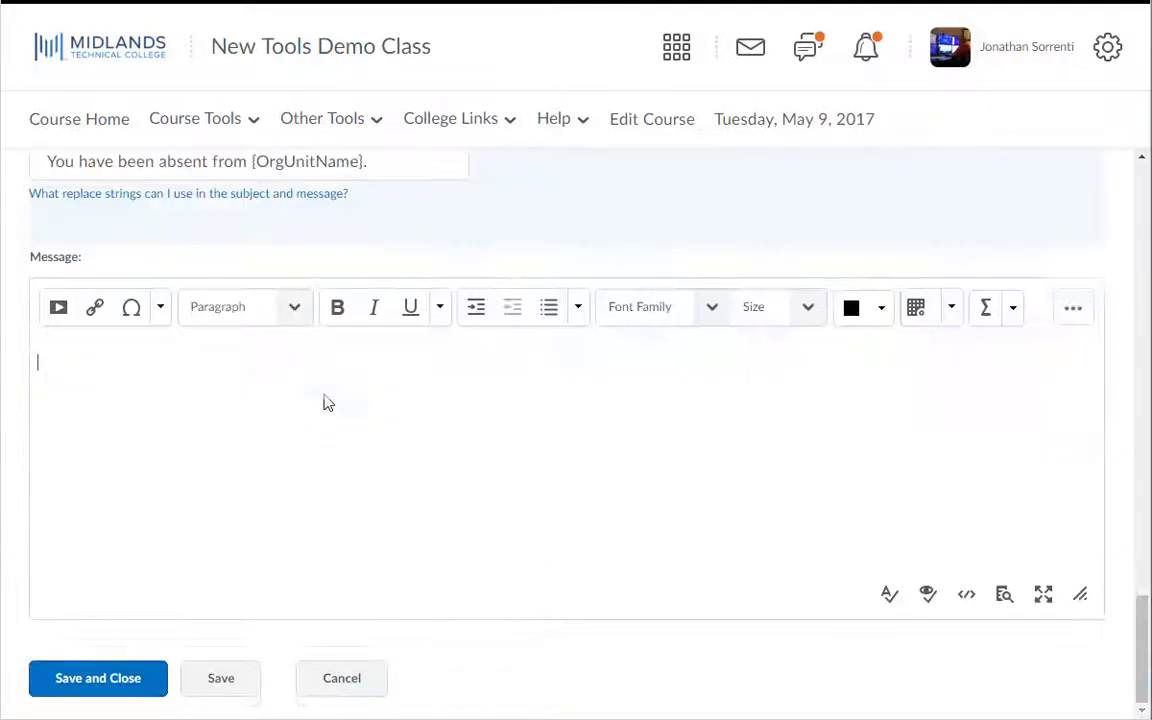
- Paste the prepared 'Dear Student' absence warning letter into the message body
{"action": "left_click", "coordinate": [316, 575]}
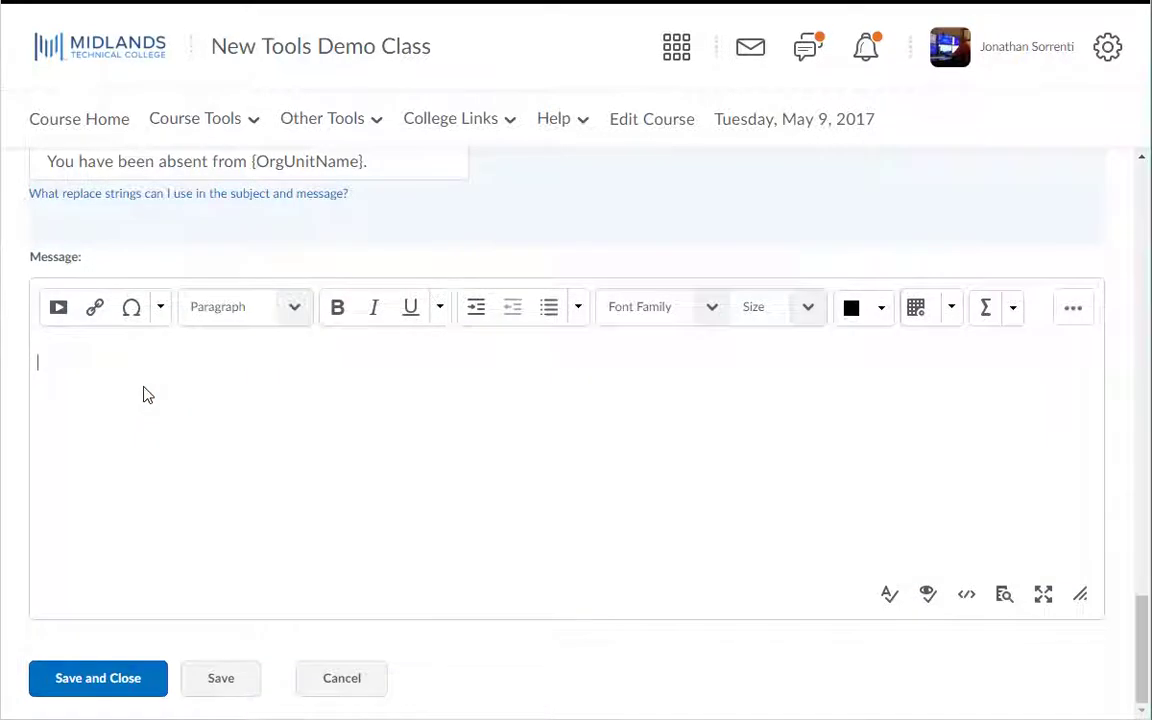
{"action": "key", "text": "ctrl+v"}
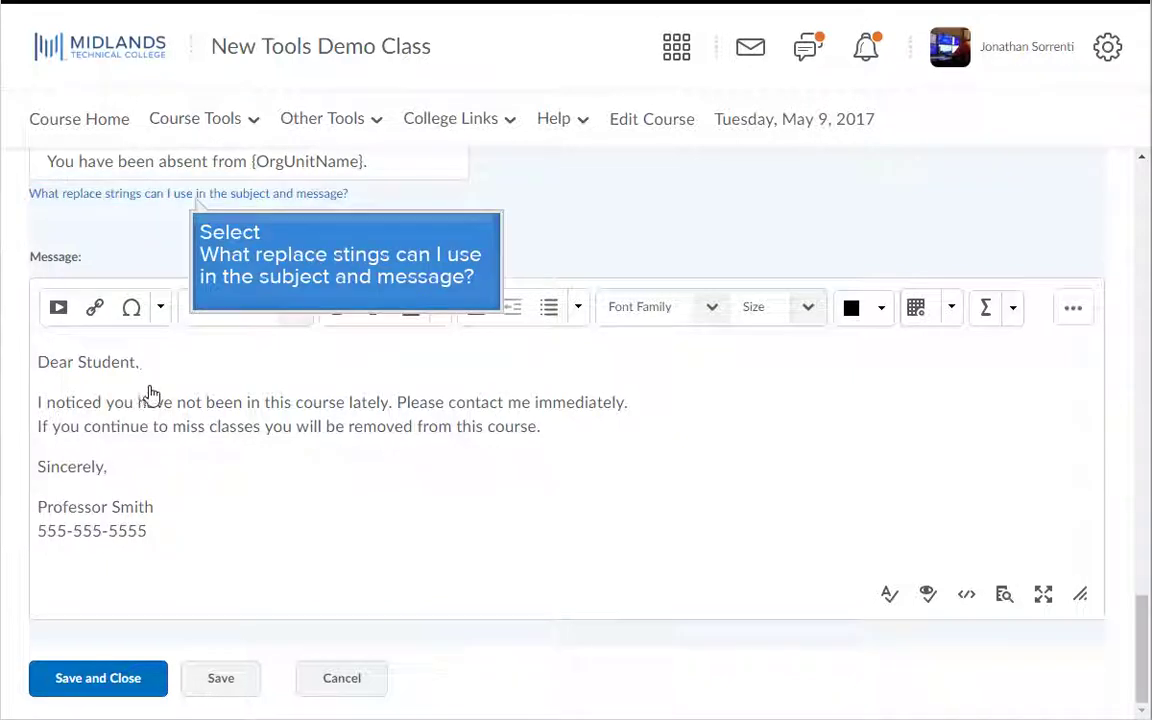
- Copy the {InitiatingUserFirstName} replace string from the message replace-strings help
{"action": "left_click", "coordinate": [197, 201]}
{"action": "left_click", "coordinate": [197, 201]}
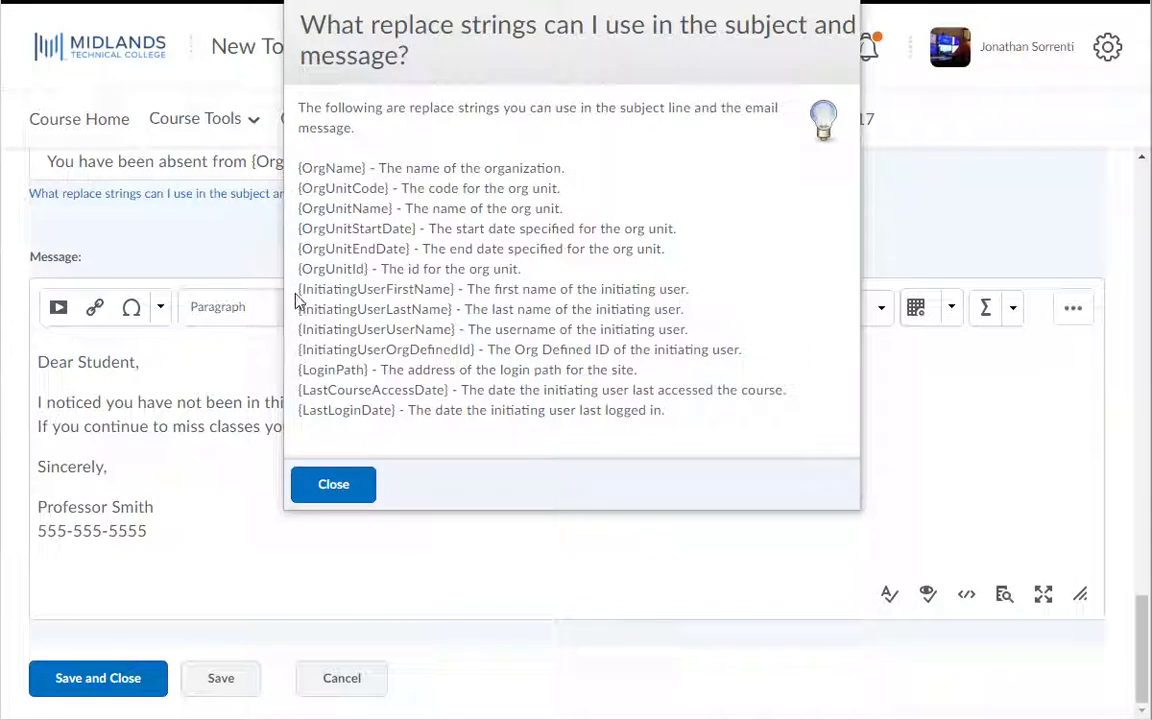
{"action": "left_click_drag", "start_coordinate": [299, 290], "coordinate": [455, 290]}
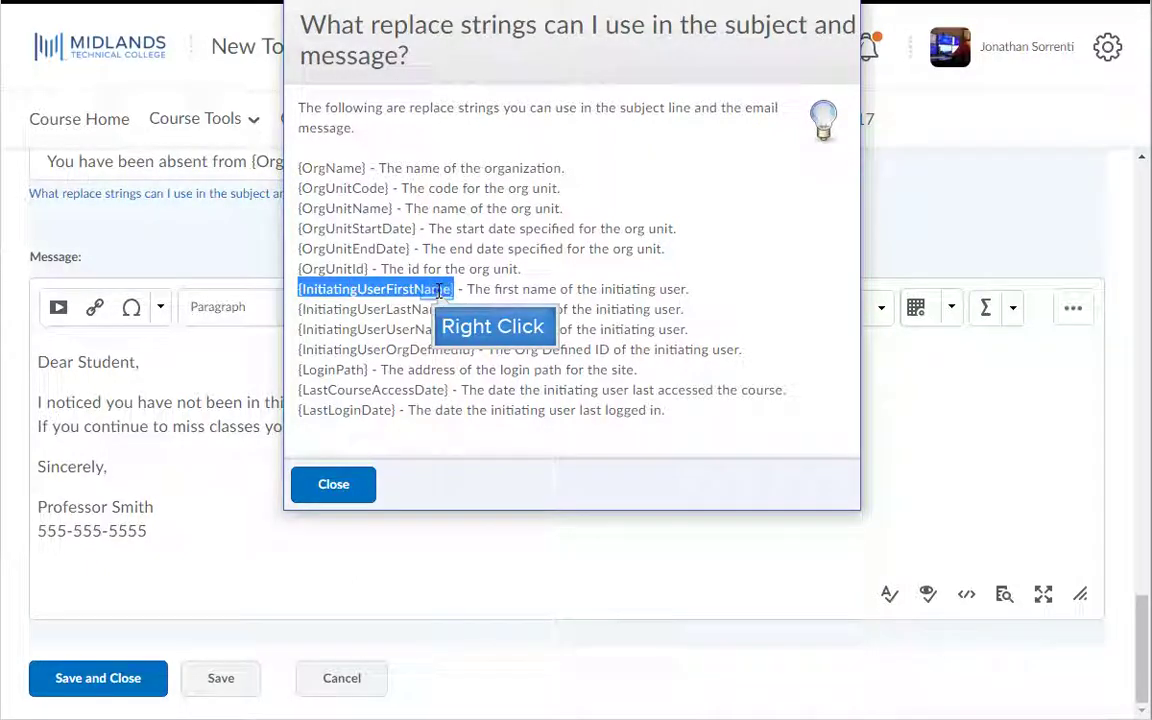
{"action": "right_click", "coordinate": [452, 292]}
{"action": "left_click", "coordinate": [474, 305]}
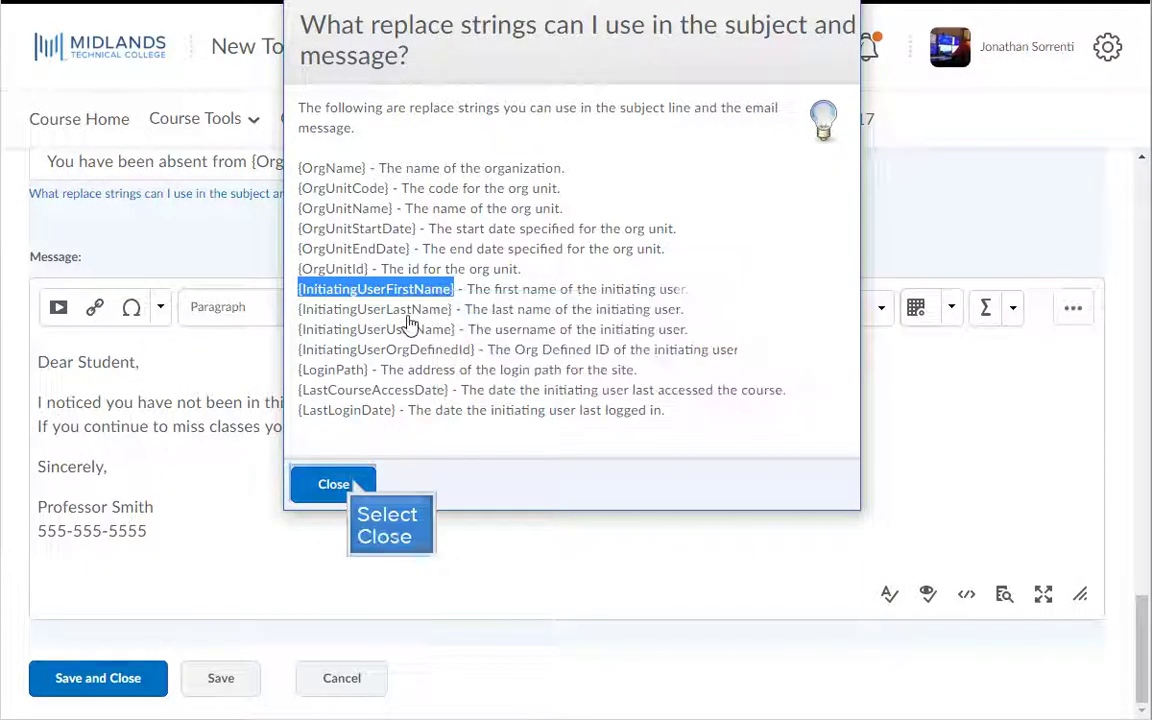
{"action": "left_click", "coordinate": [356, 487]}
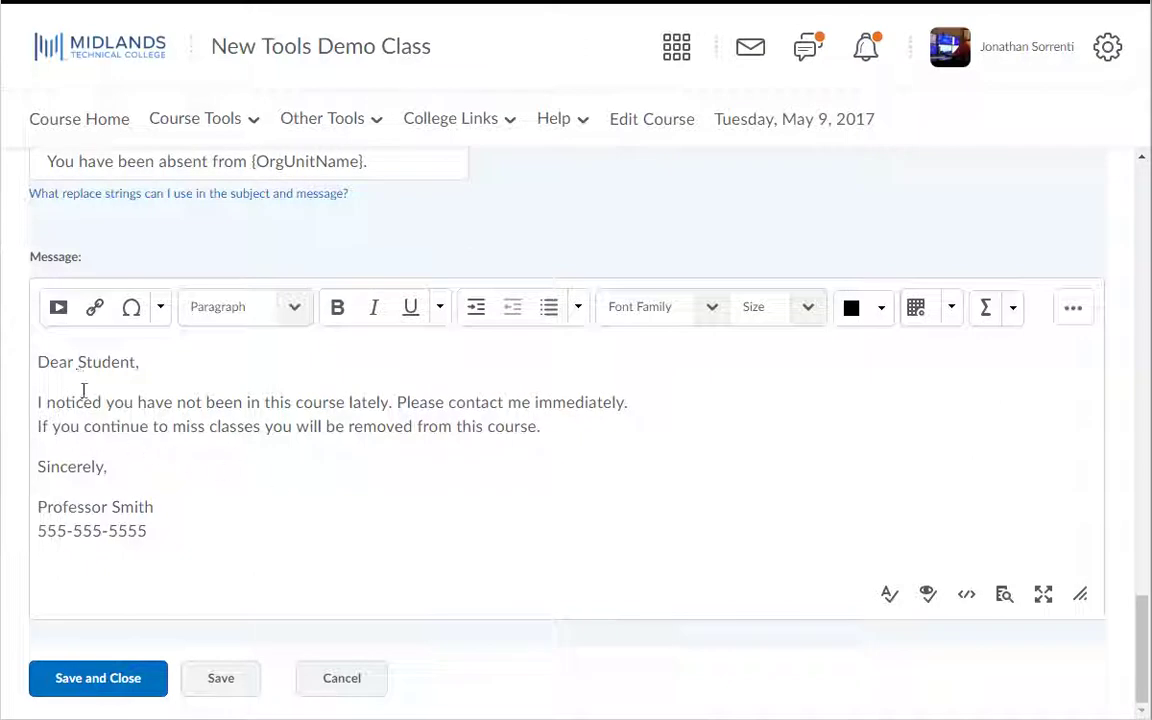
- Change the greeting to 'Dear {InitiatingUserFirstName} {InitiatingUserLastName},' in place of 'Student'
{"action": "left_click_drag", "start_coordinate": [80, 361], "coordinate": [135, 362]}
{"action": "right_click", "coordinate": [120, 362]}
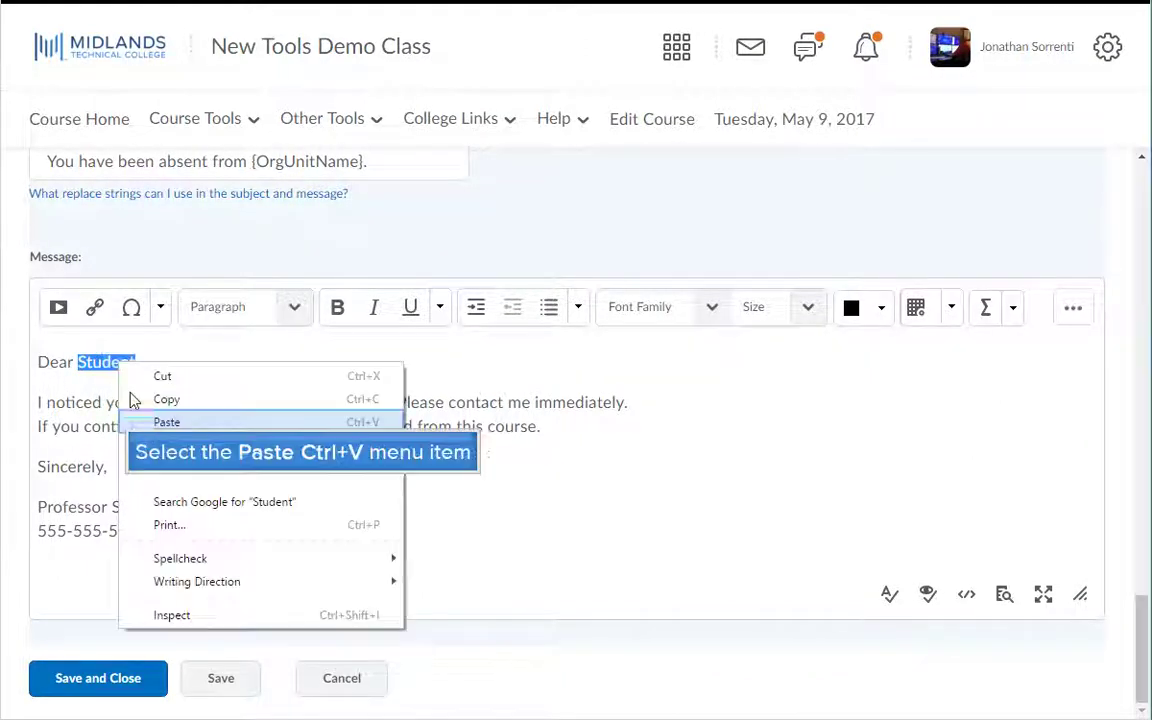
{"action": "left_click", "coordinate": [130, 419]}
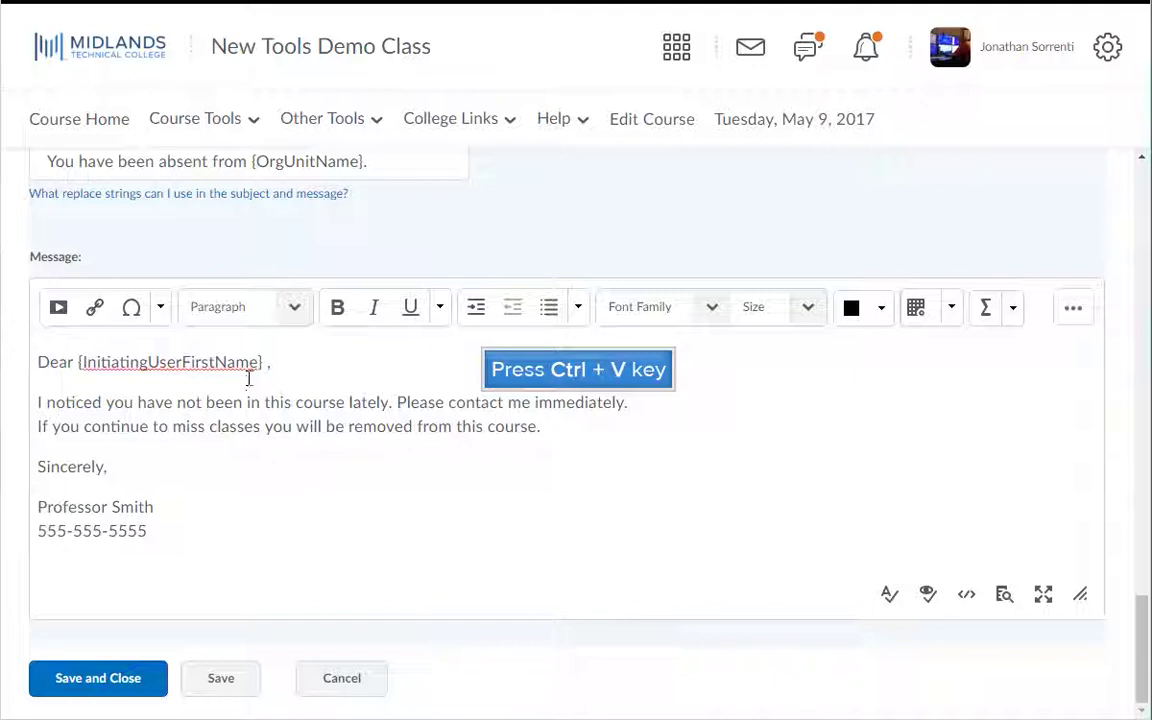
{"action": "key", "text": "ctrl+v"}
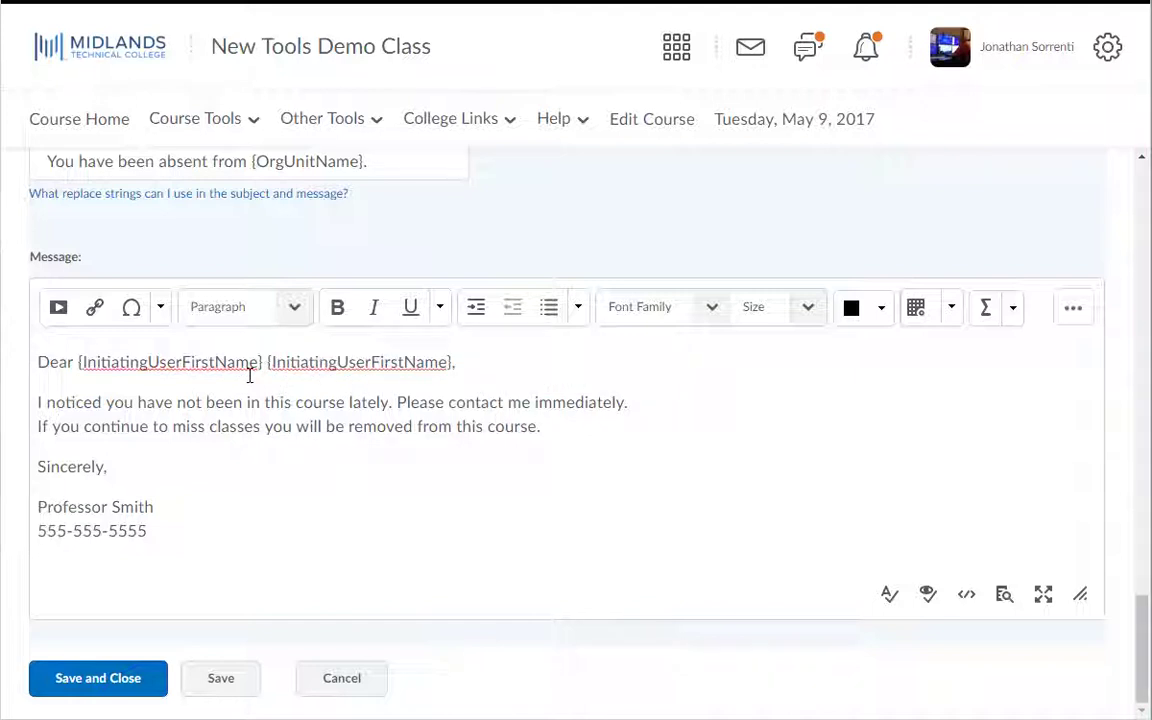
{"action": "left_click_drag", "start_coordinate": [403, 364], "coordinate": [372, 367]}
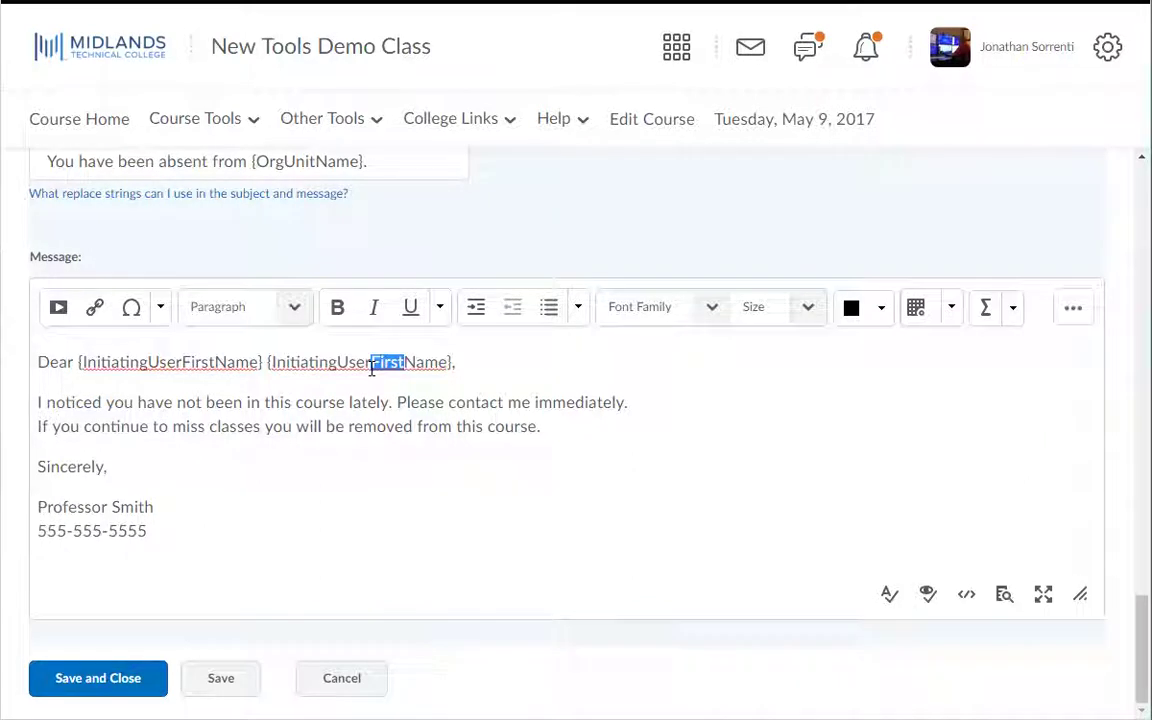
{"action": "type", "text": "Last"}
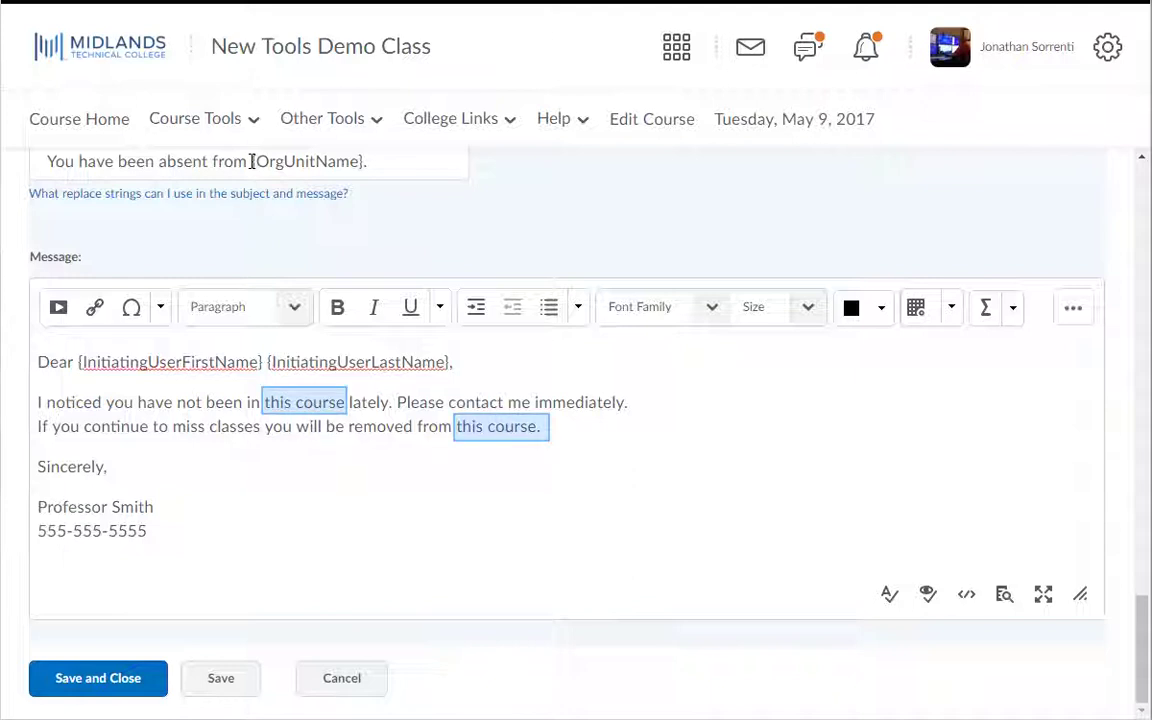
- Copy {OrgUnitName} from the subject and paste it over both 'this course' mentions in the message
{"action": "left_click_drag", "start_coordinate": [252, 161], "coordinate": [362, 216]}
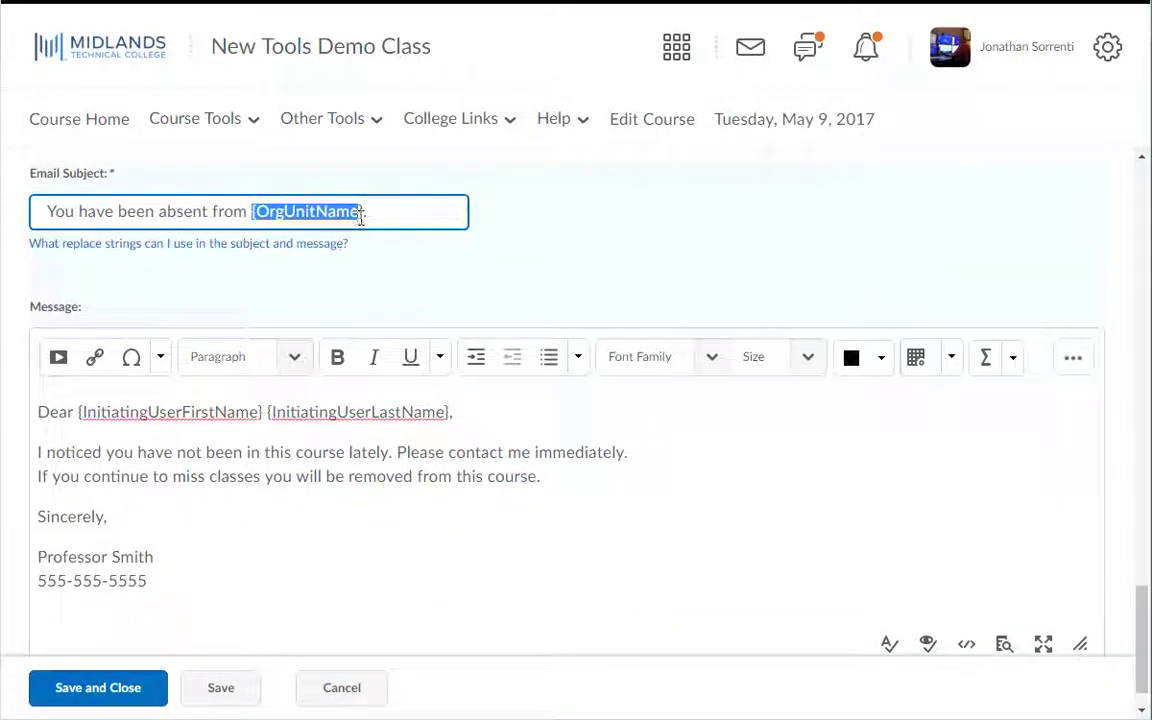
{"action": "key", "text": "ctrl+c"}
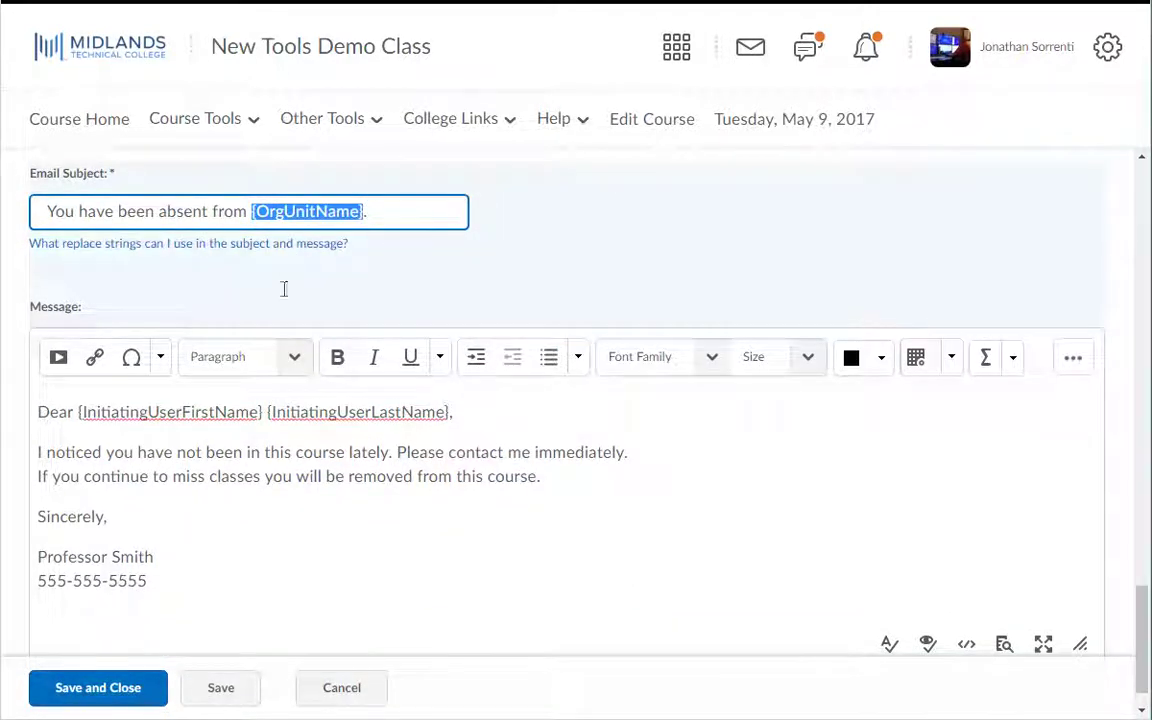
{"action": "left_click", "coordinate": [268, 452]}
{"action": "left_click_drag", "start_coordinate": [268, 452], "coordinate": [344, 452]}
{"action": "key", "text": "ctrl+v"}
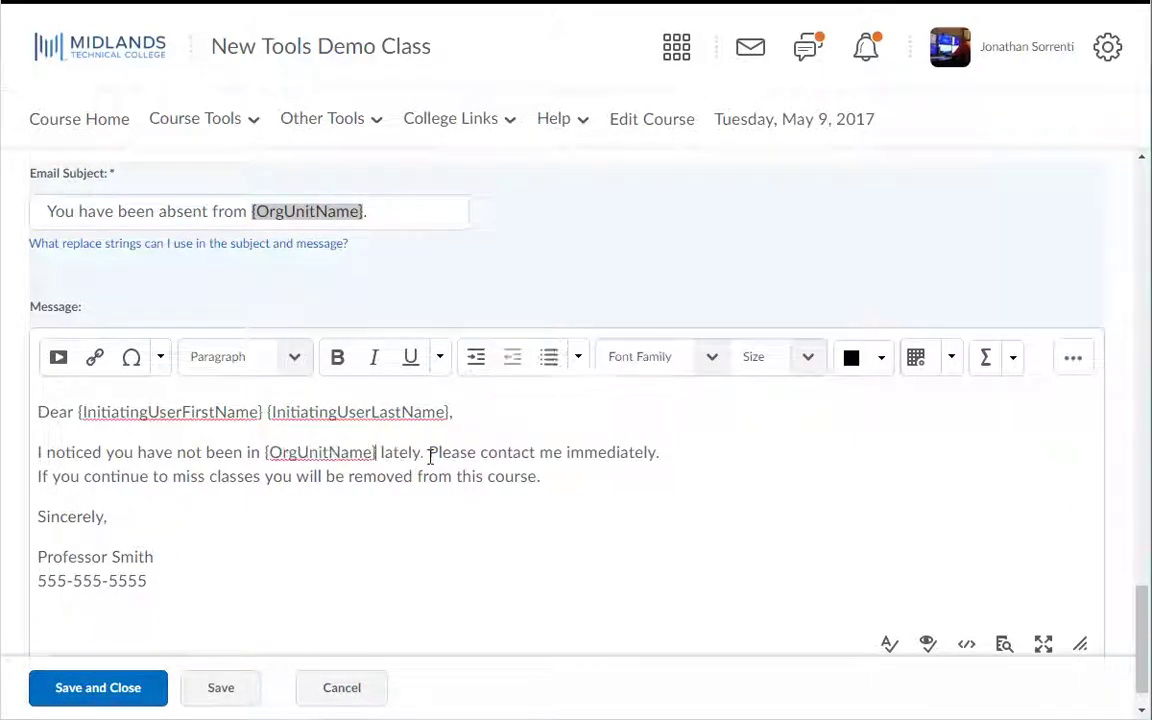
{"action": "left_click_drag", "start_coordinate": [455, 477], "coordinate": [544, 481]}
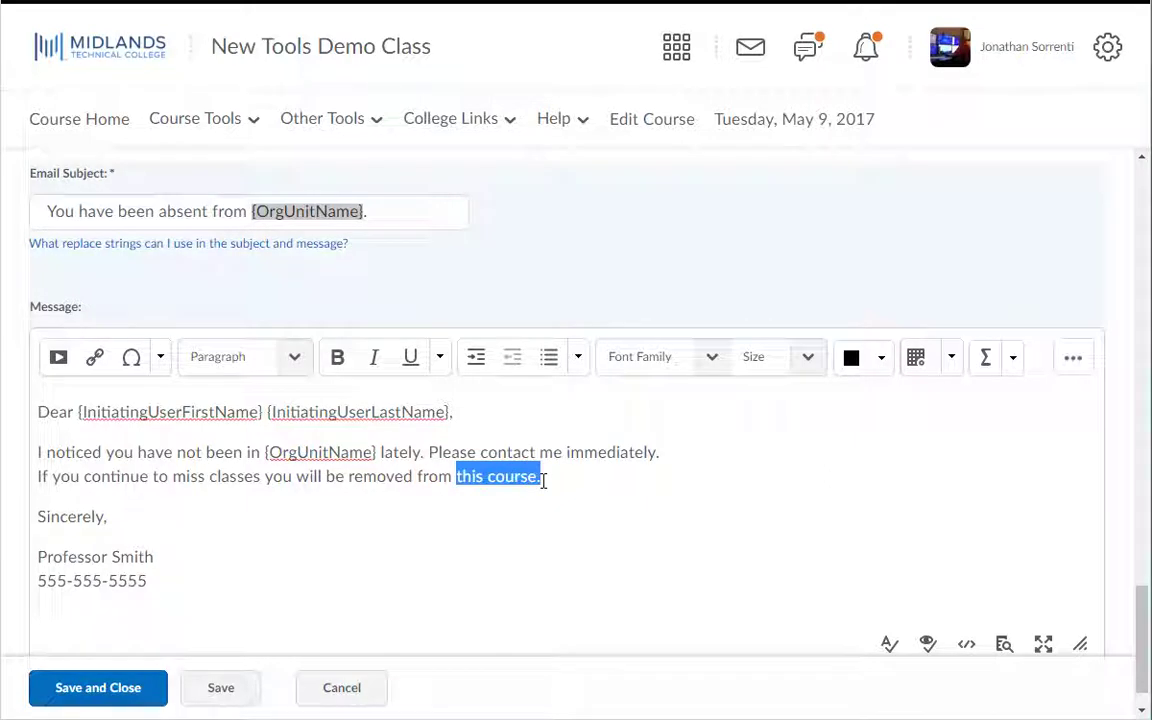
{"action": "key", "text": "ctrl+v"}
{"action": "scroll", "coordinate": [540, 489], "scroll_direction": "down", "scroll_amount": 1}
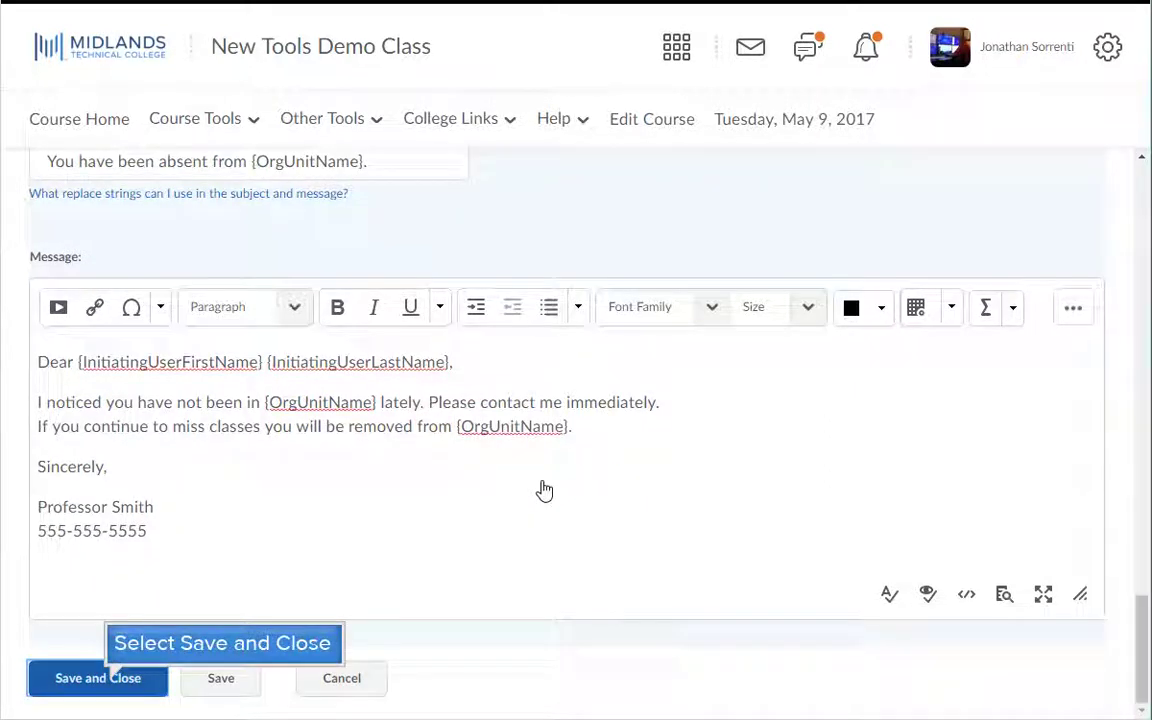
- Save the Not Logging Into Course agent and run it now, identifying 12 users with 1 error
{"action": "left_click", "coordinate": [98, 679]}
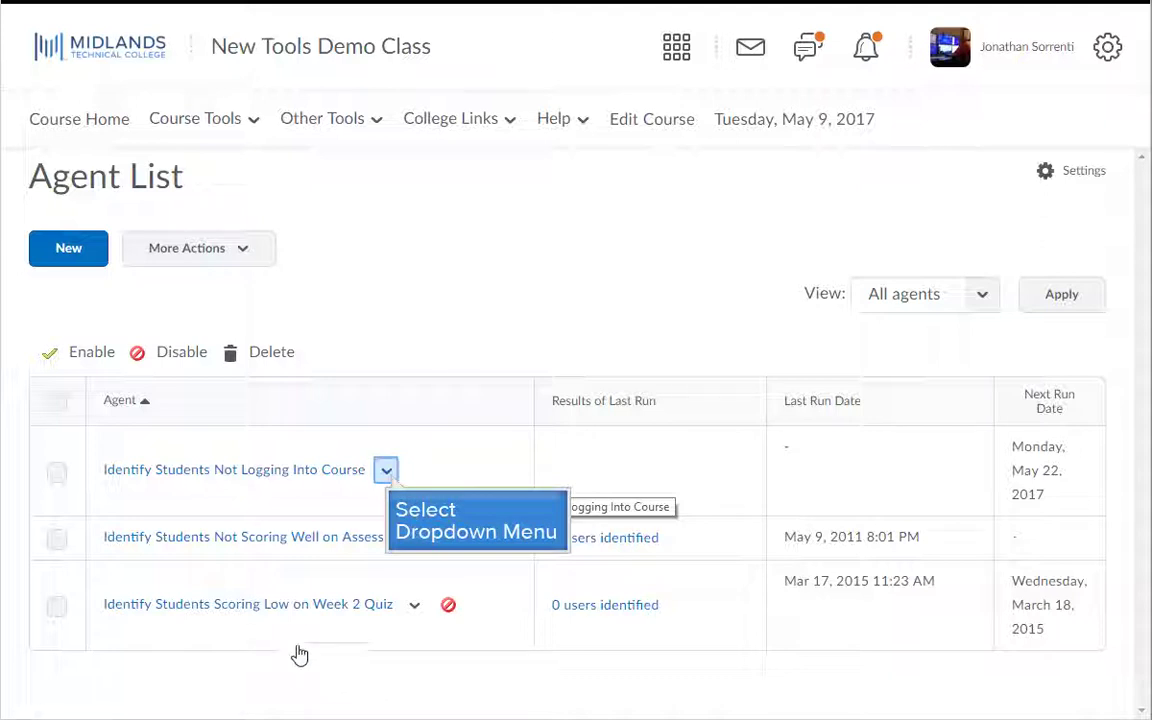
{"action": "left_click", "coordinate": [389, 476]}
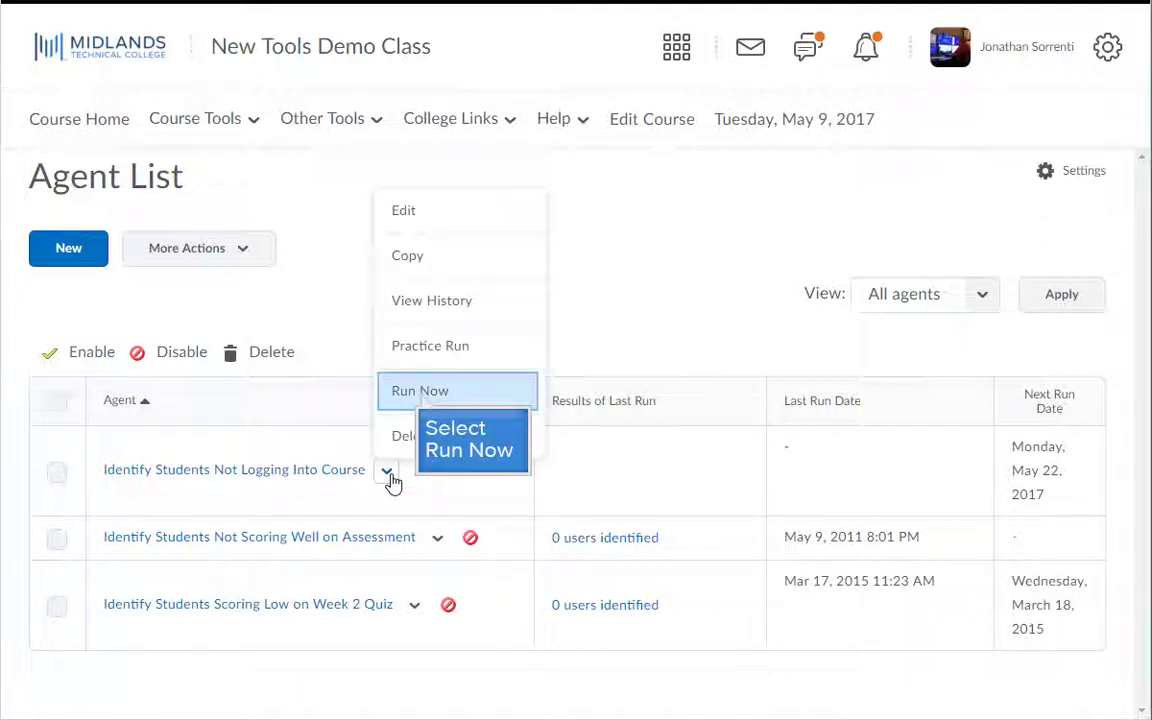
{"action": "left_click", "coordinate": [422, 400]}
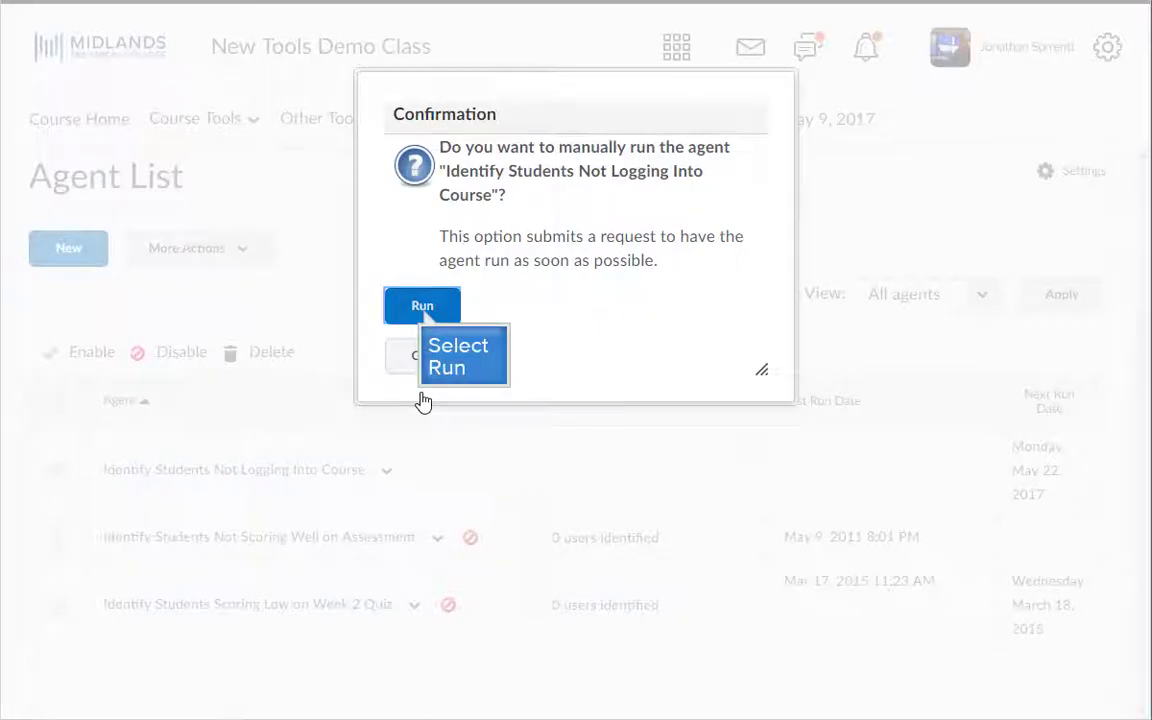
{"action": "left_click", "coordinate": [424, 310]}
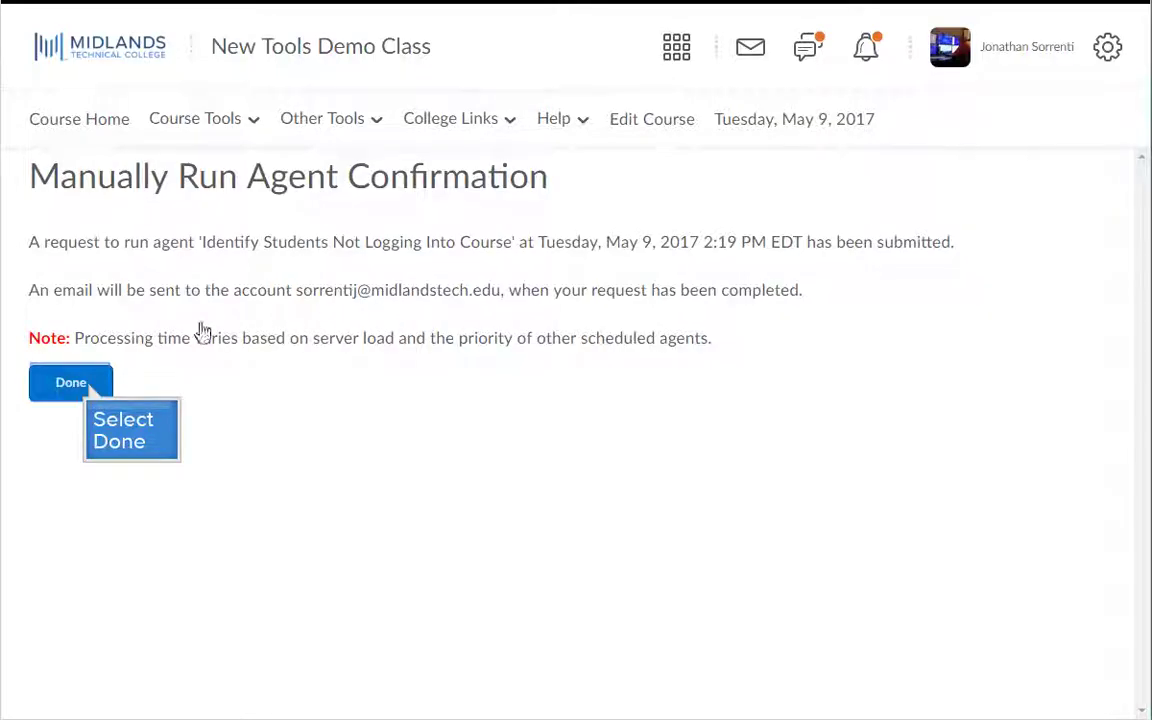
{"action": "left_click", "coordinate": [90, 389]}
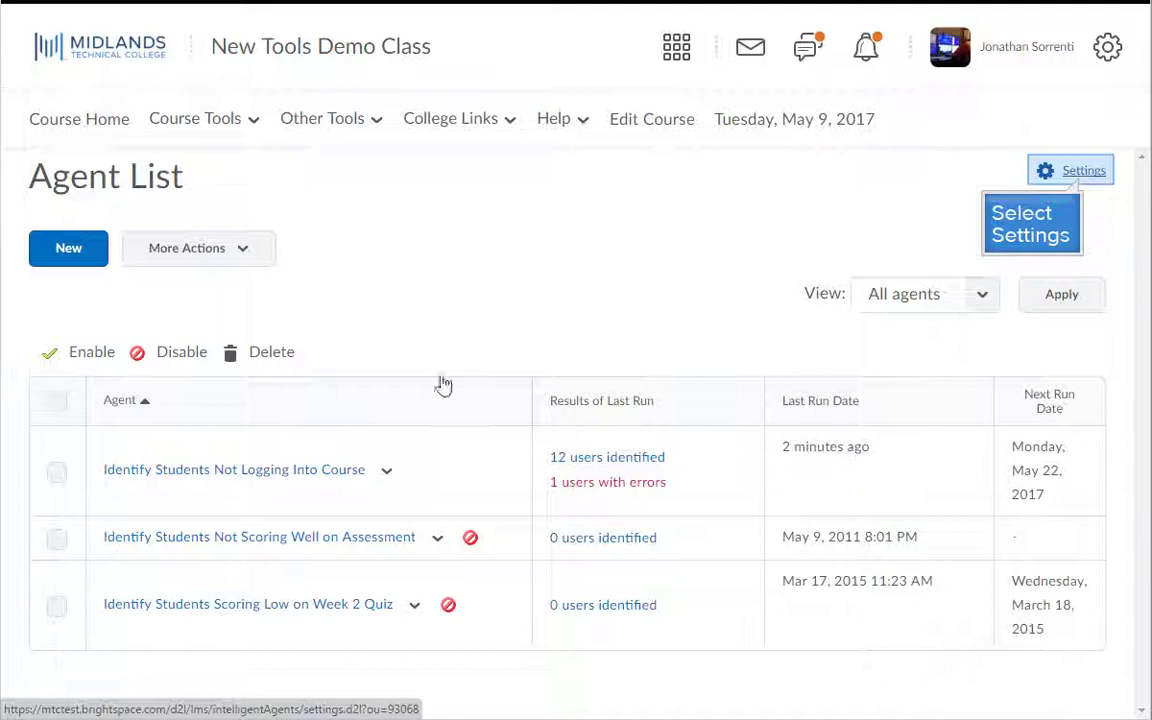
{"action": "left_click", "coordinate": [1068, 177]}
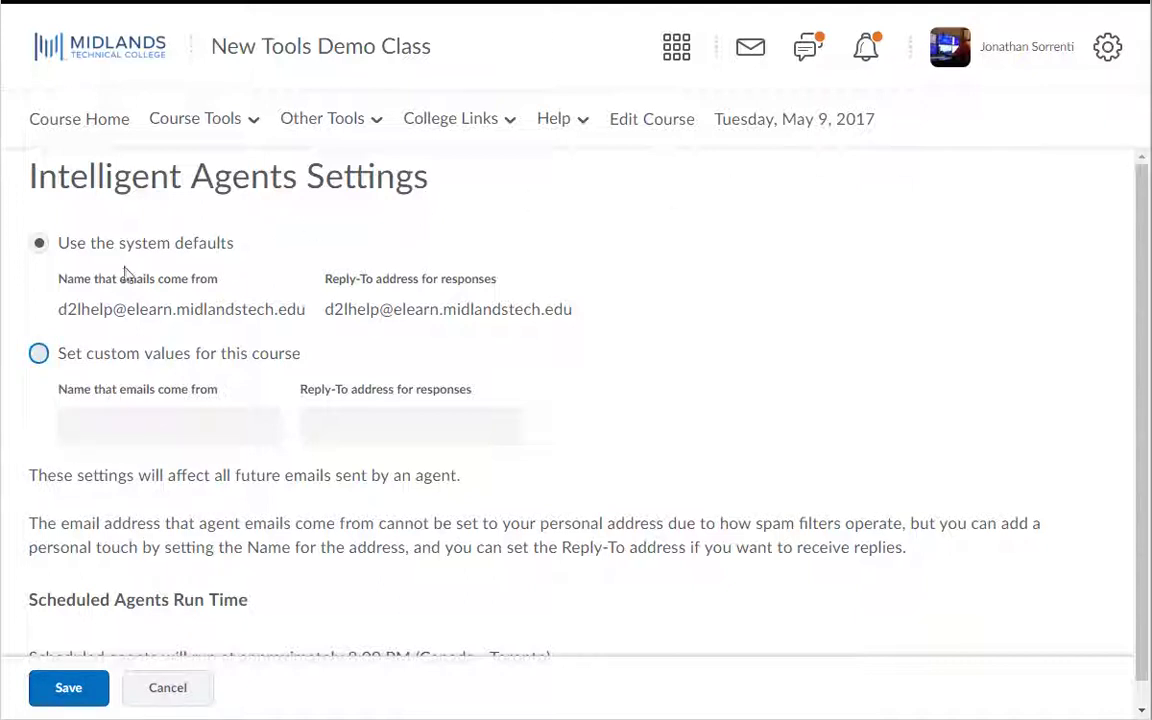
{"action": "left_click", "coordinate": [39, 355]}
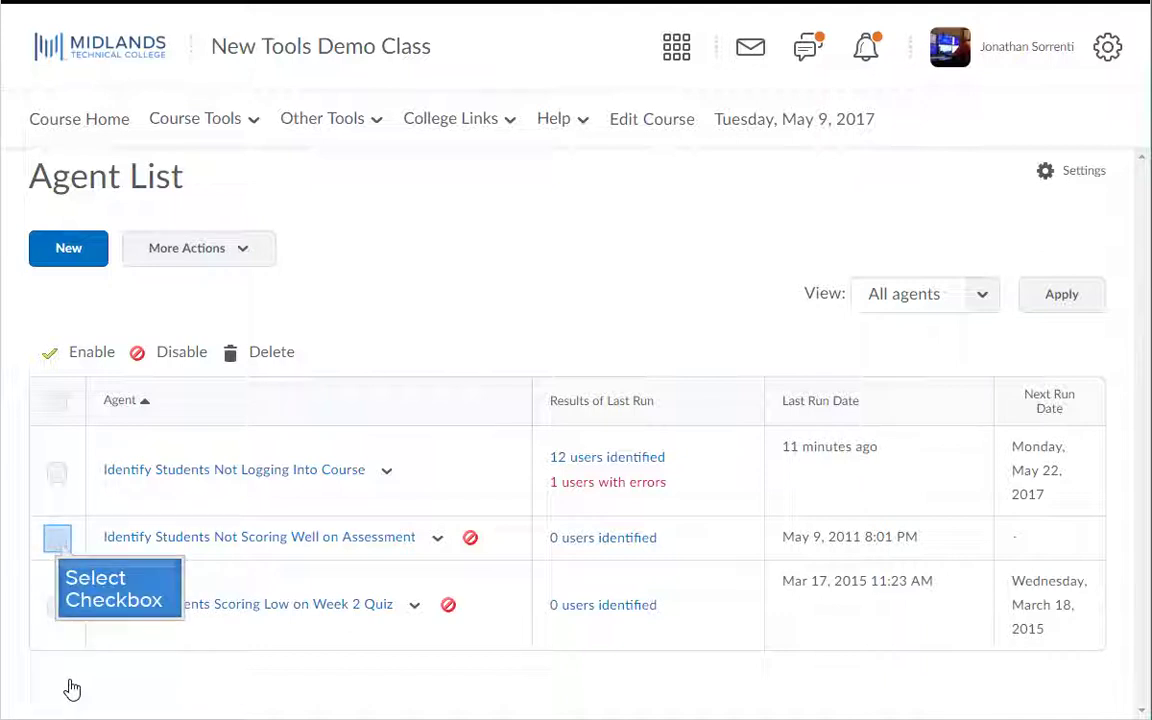
- Enable the Identify Students Not Scoring Well on Assessment agent
{"action": "left_click", "coordinate": [56, 541]}
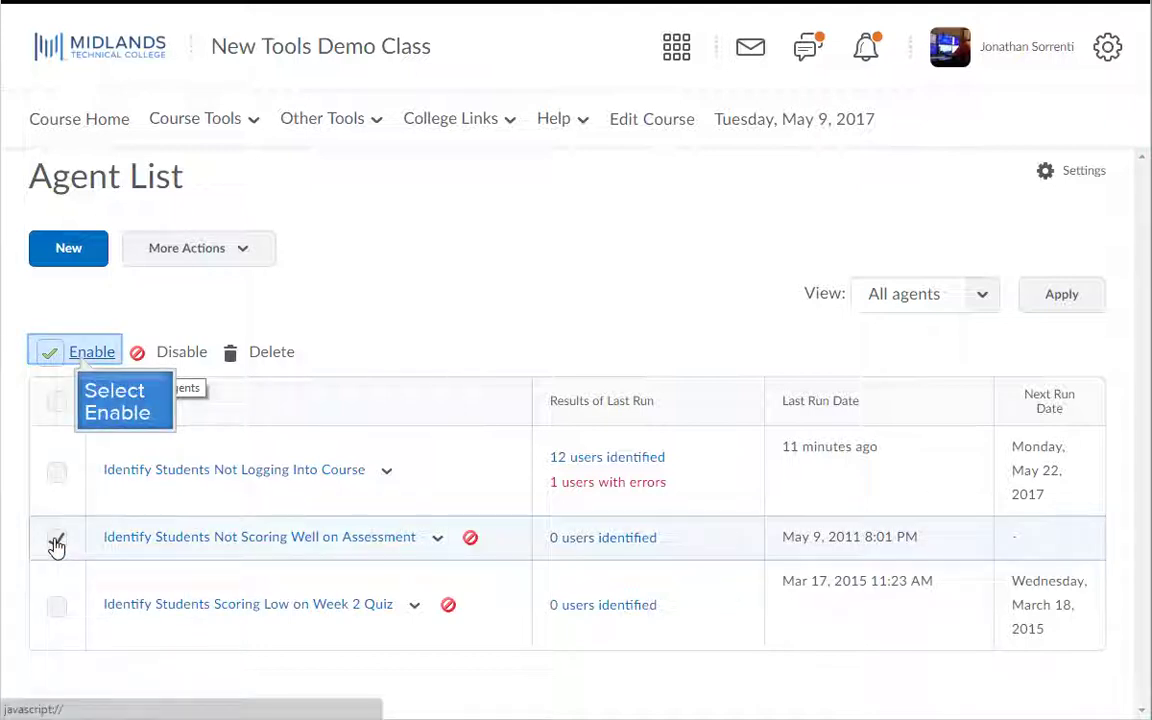
{"action": "left_click", "coordinate": [82, 362]}
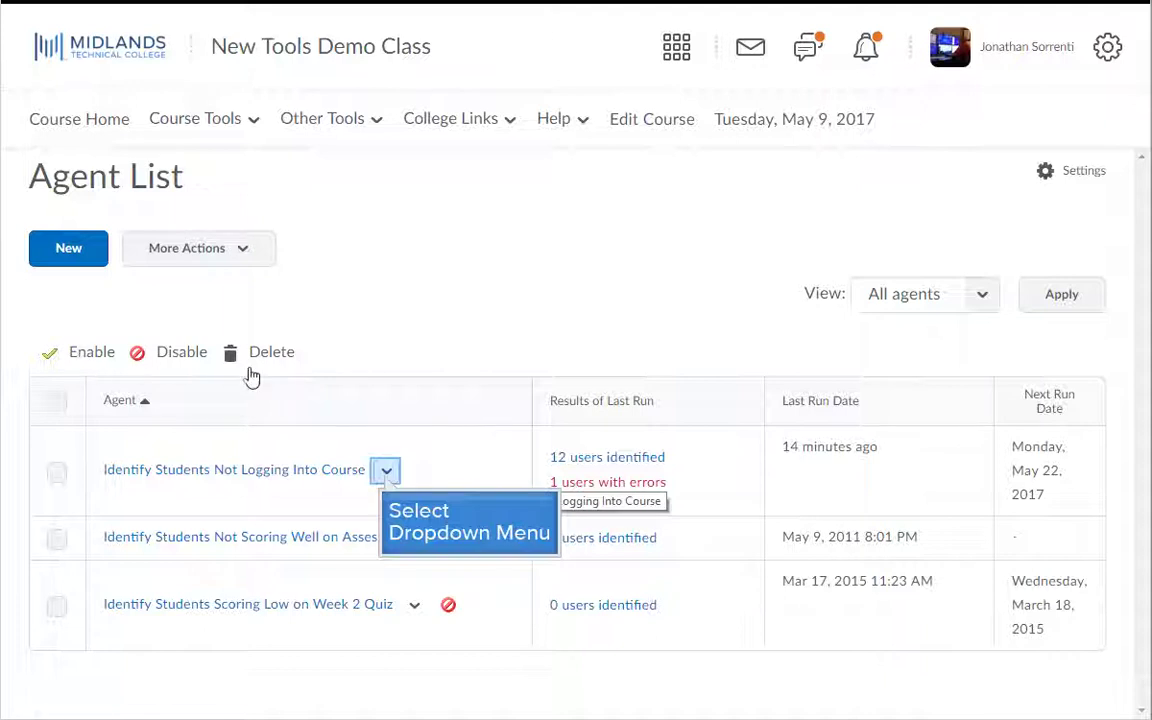
- Practice-run the Identify Students Not Logging Into Course agent, identifying 1 user
{"action": "left_click", "coordinate": [386, 478]}
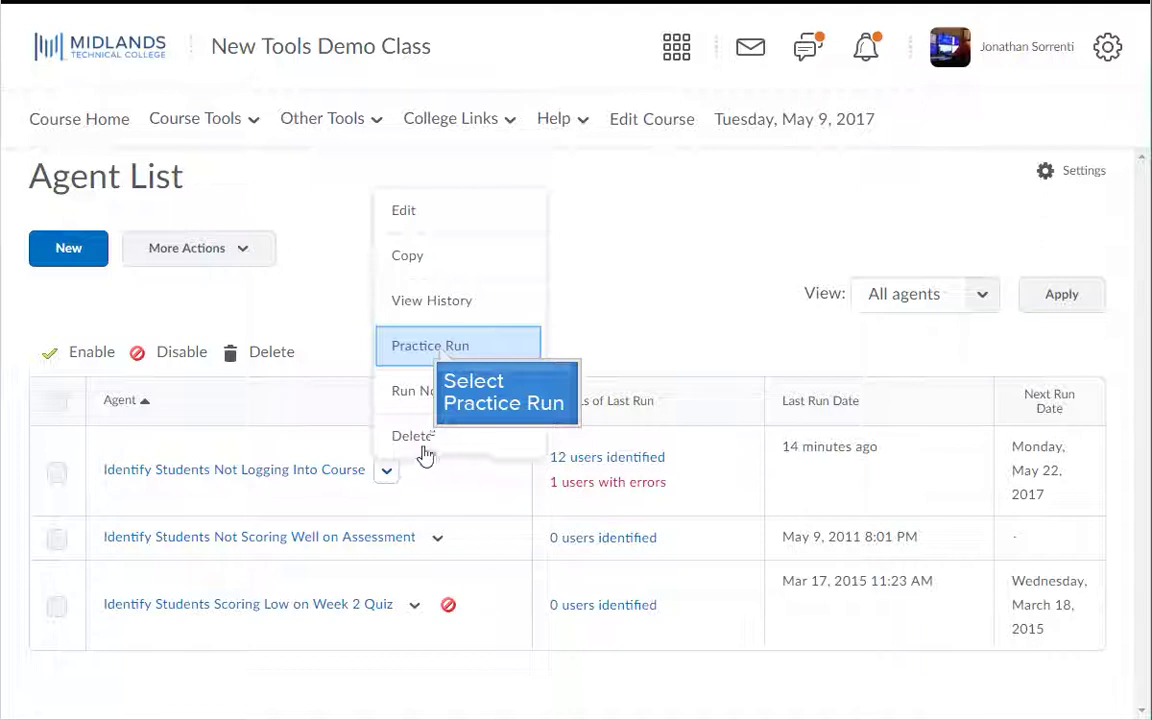
{"action": "left_click", "coordinate": [440, 347]}
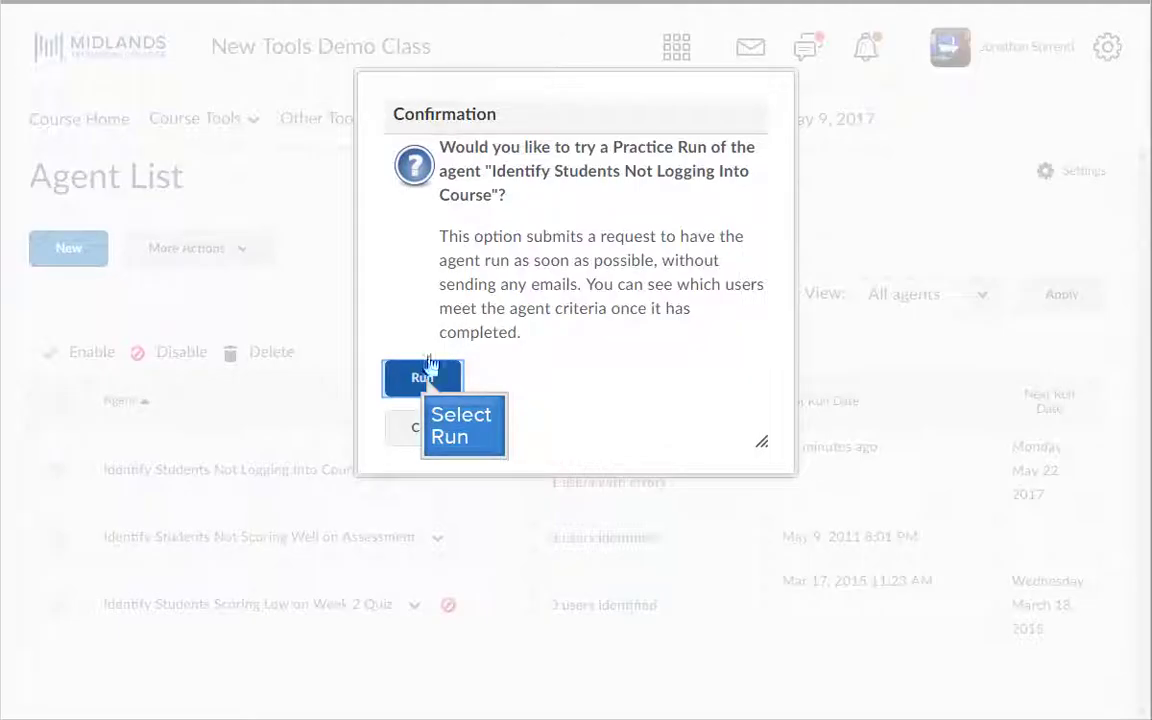
{"action": "left_click", "coordinate": [420, 379]}
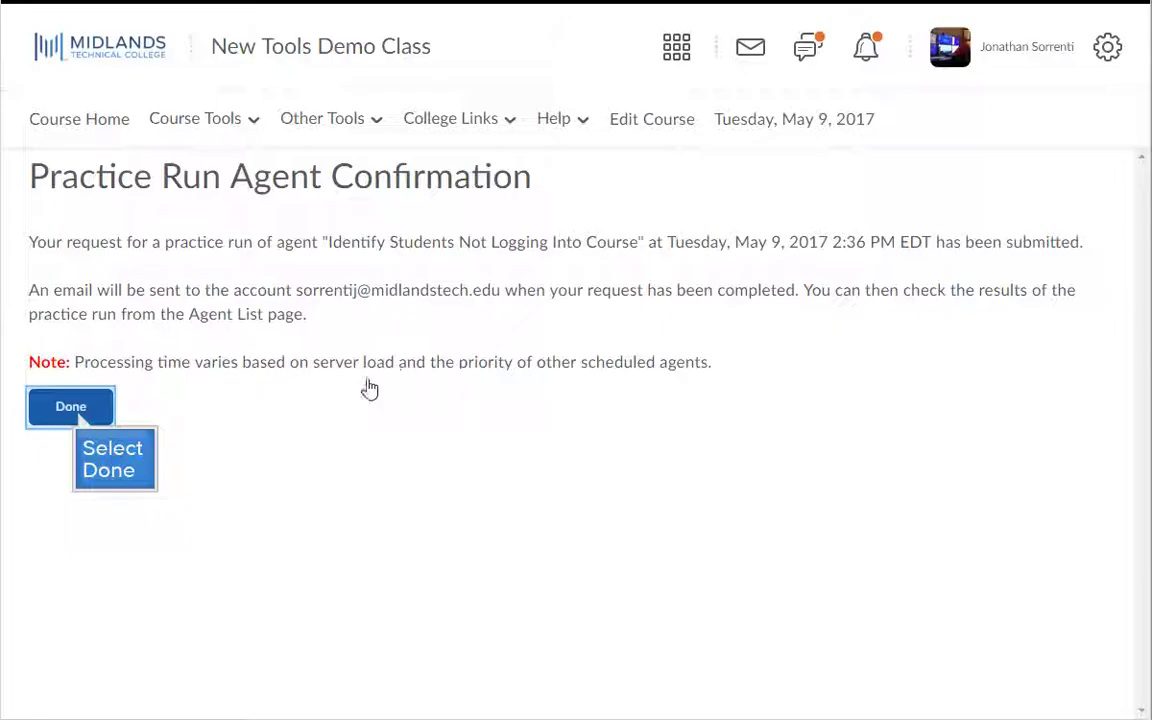
{"action": "left_click", "coordinate": [72, 407]}
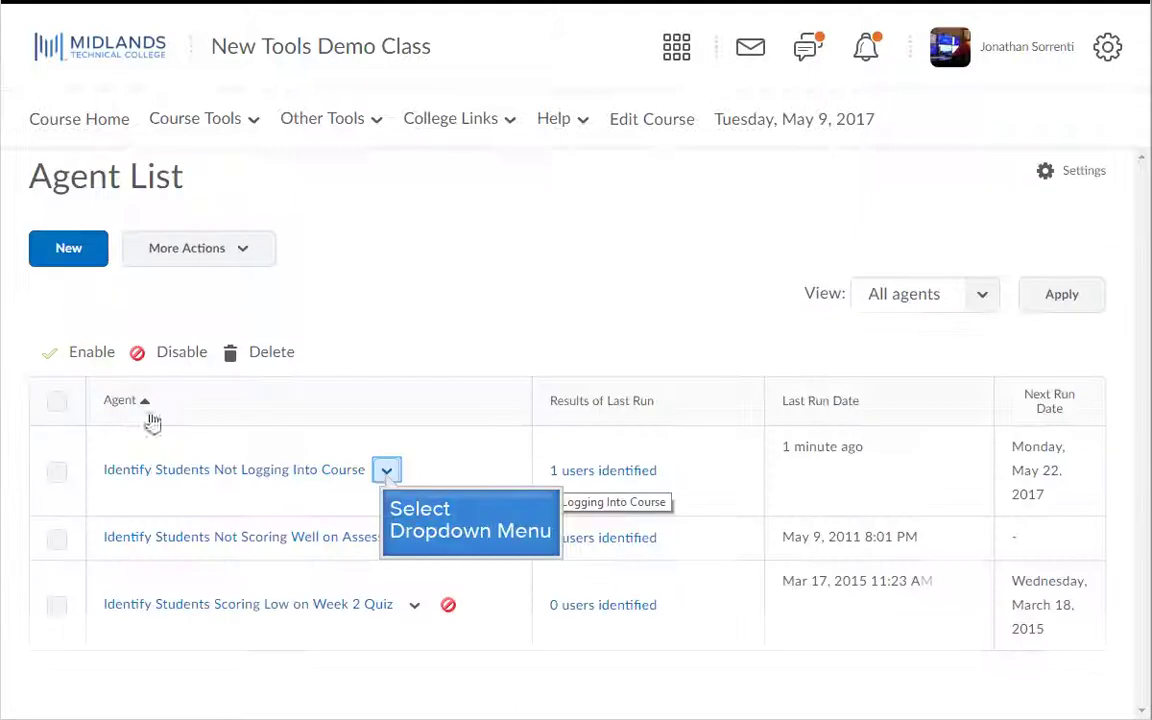
{"action": "left_click", "coordinate": [387, 473]}
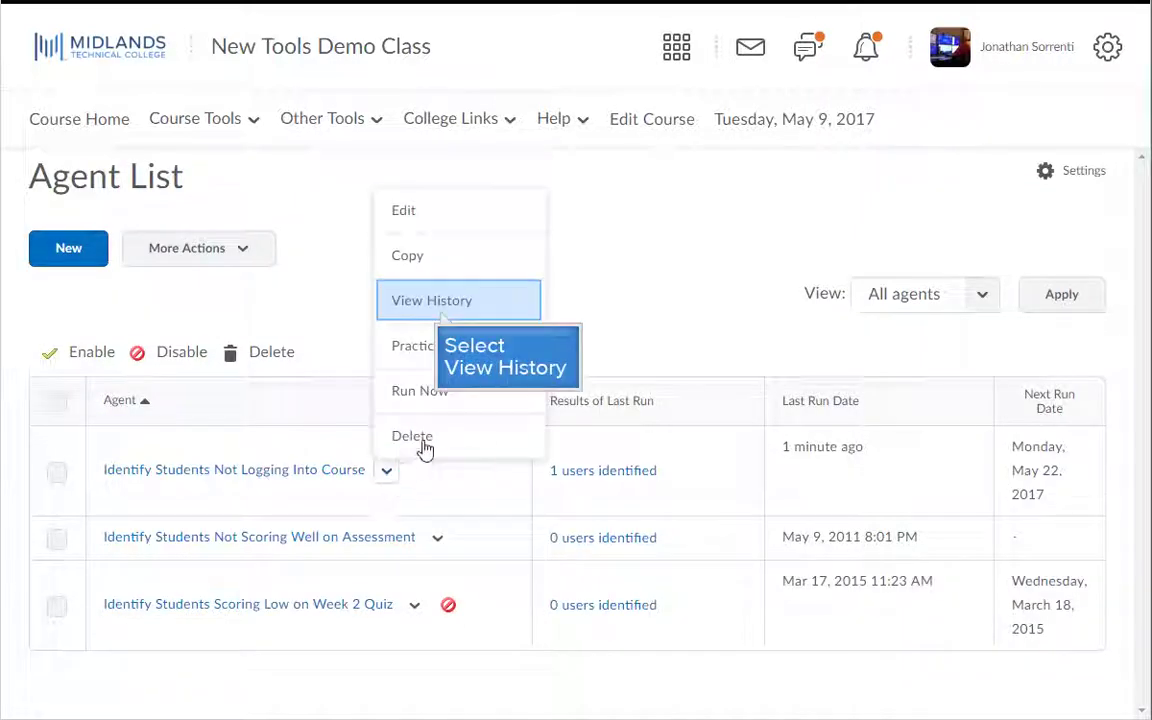
{"action": "left_click", "coordinate": [445, 308]}
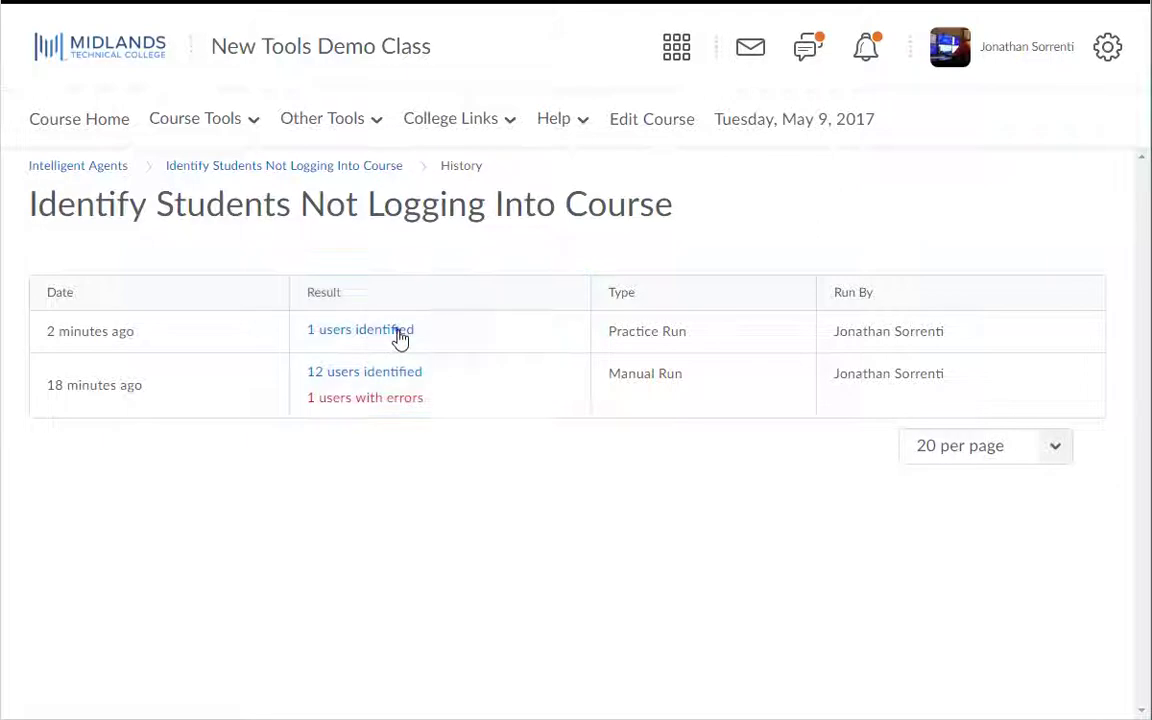
{"action": "left_click", "coordinate": [400, 338]}
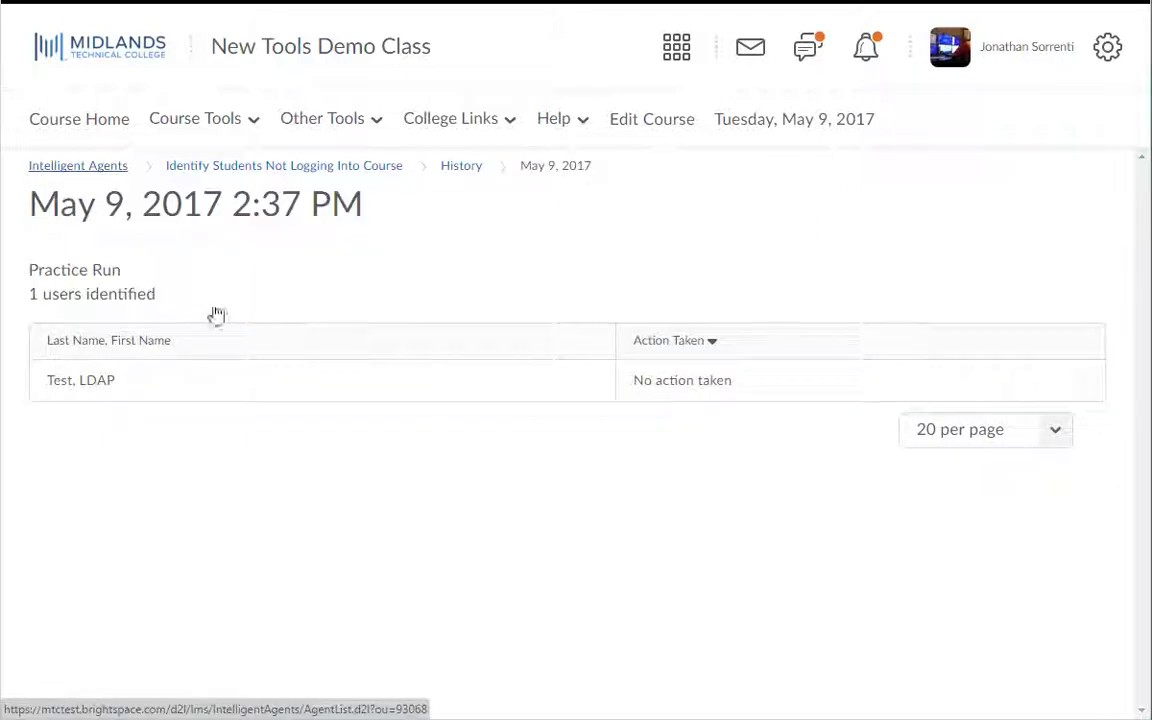
{"action": "left_click", "coordinate": [106, 168]}
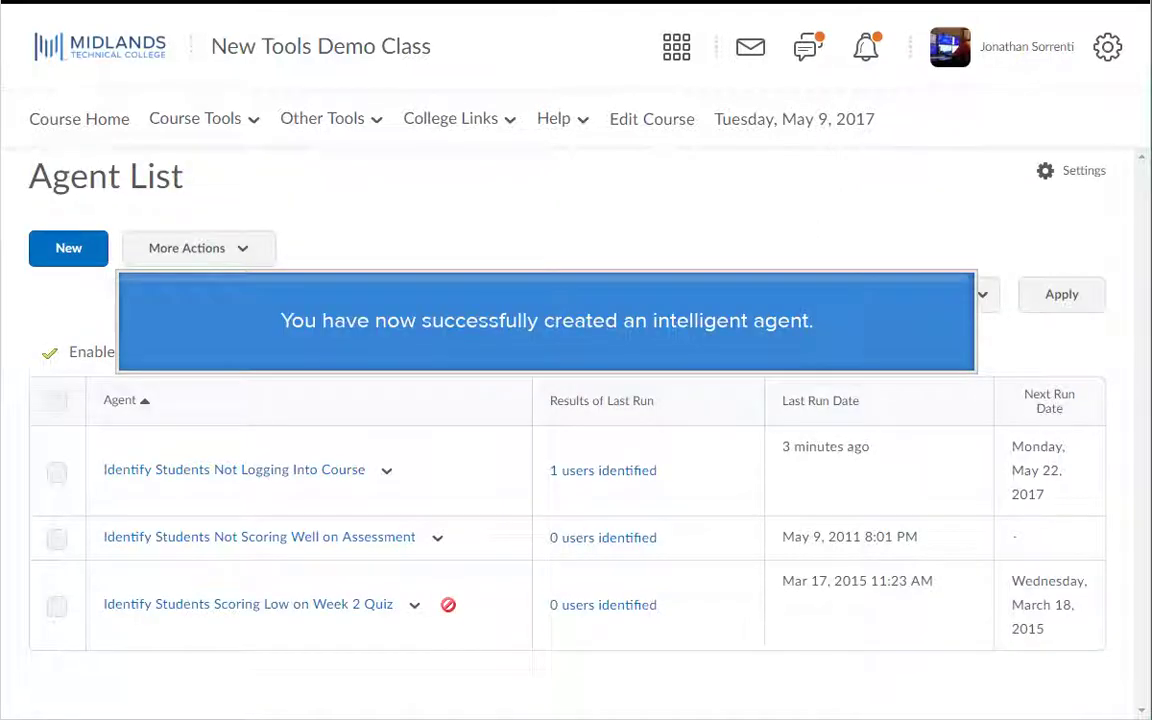